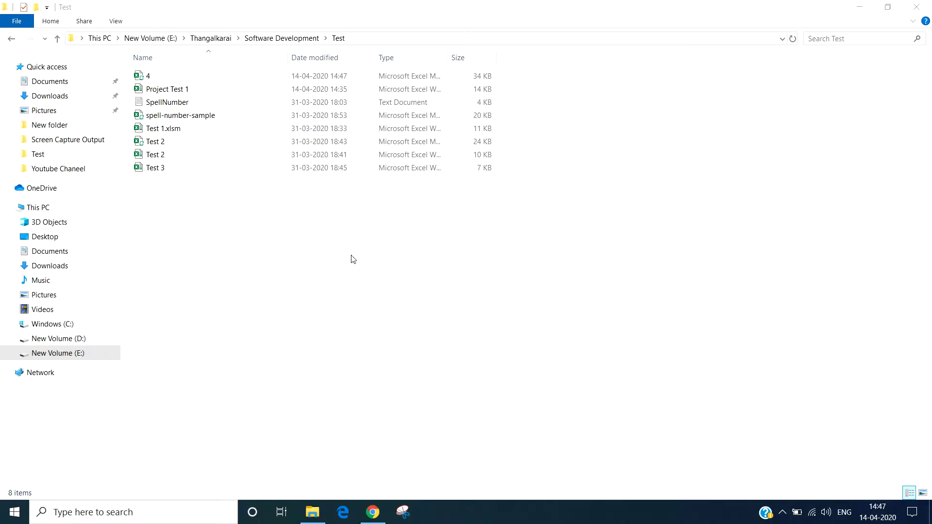
# - Open the workbook '4' from the Test folder in Excel
pyautogui.doubleClick(162, 77)
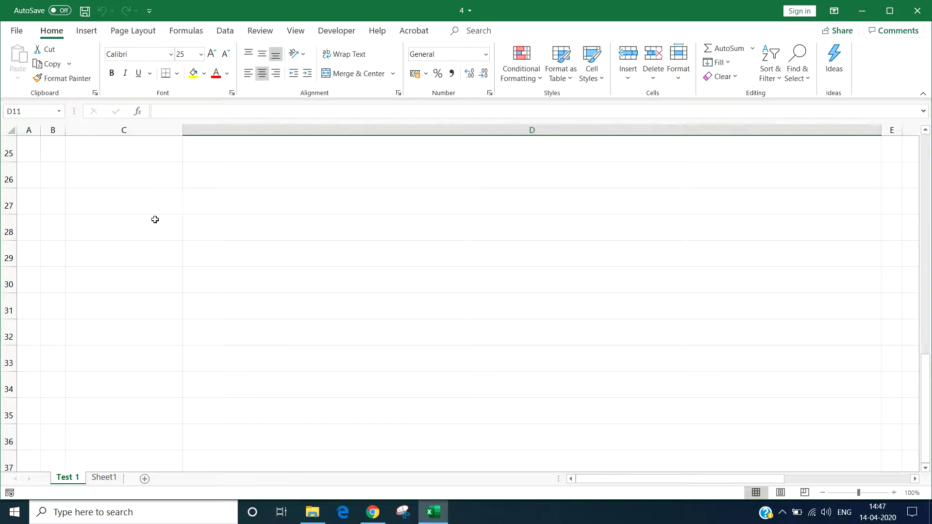
# - Give the range C27:D28 a thick outside border
pyautogui.moveTo(108, 198); pyautogui.dragTo(462, 199)
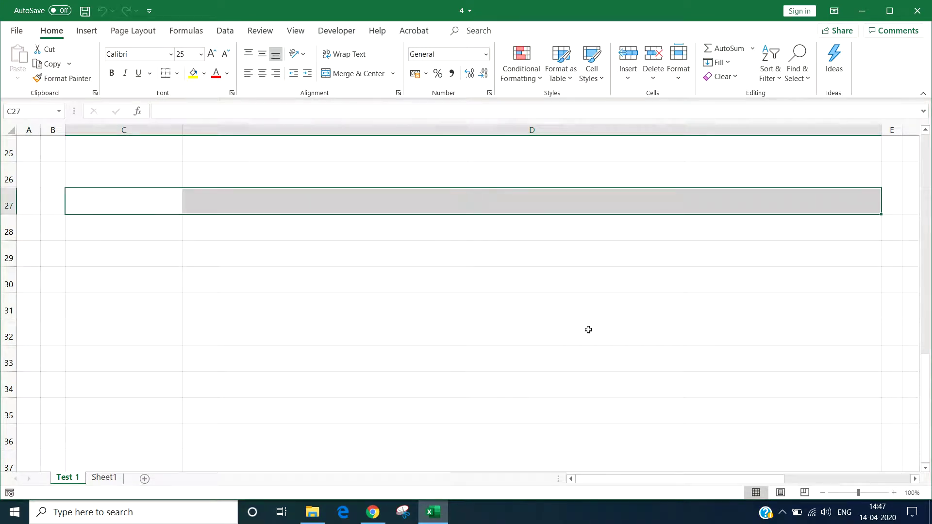
pyautogui.moveTo(100, 195); pyautogui.dragTo(546, 230)
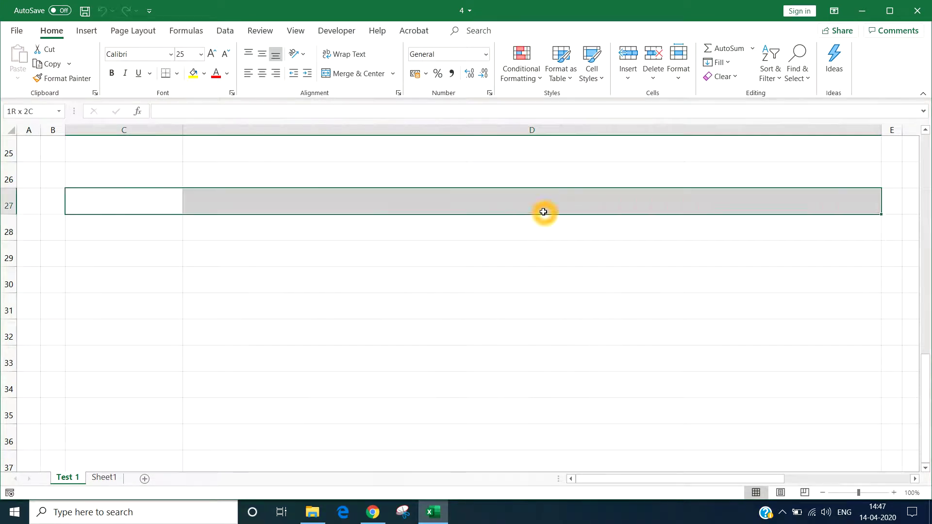
pyautogui.click(177, 74)
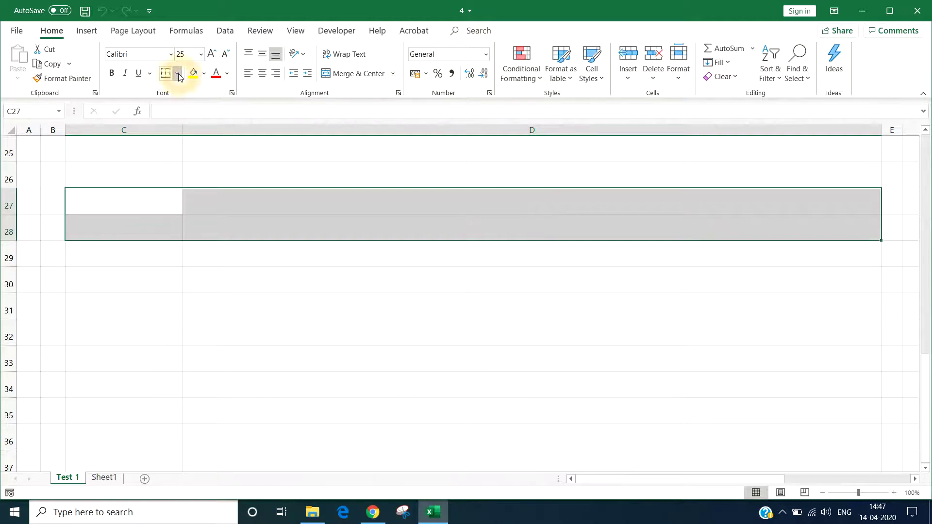
pyautogui.click(171, 231)
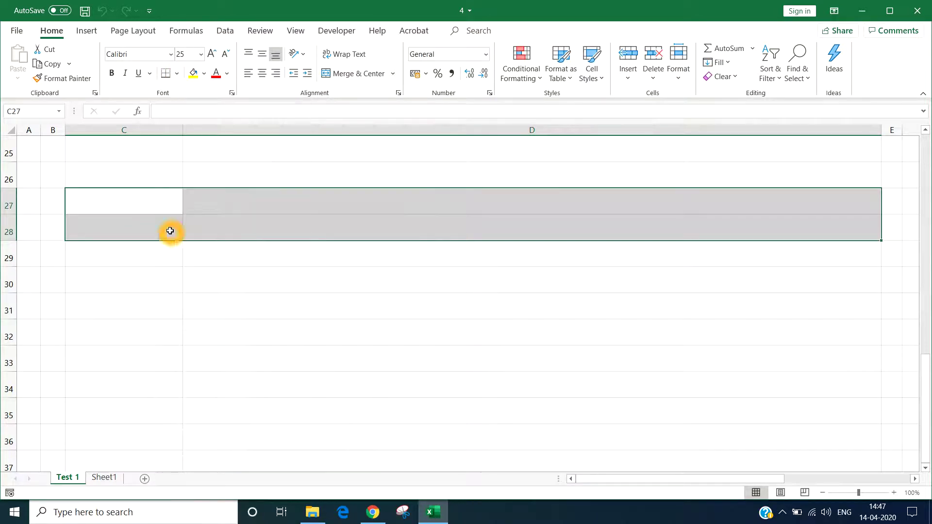
# - Merge C27:D28 and enter the title 'Number to Words Converter - Calculater'
pyautogui.click(345, 74)
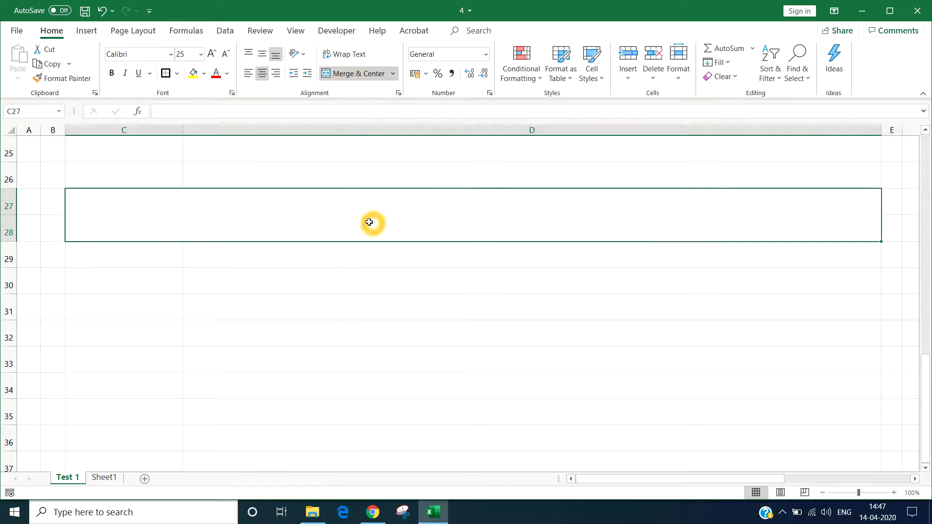
pyautogui.click(366, 216)
pyautogui.write('N')
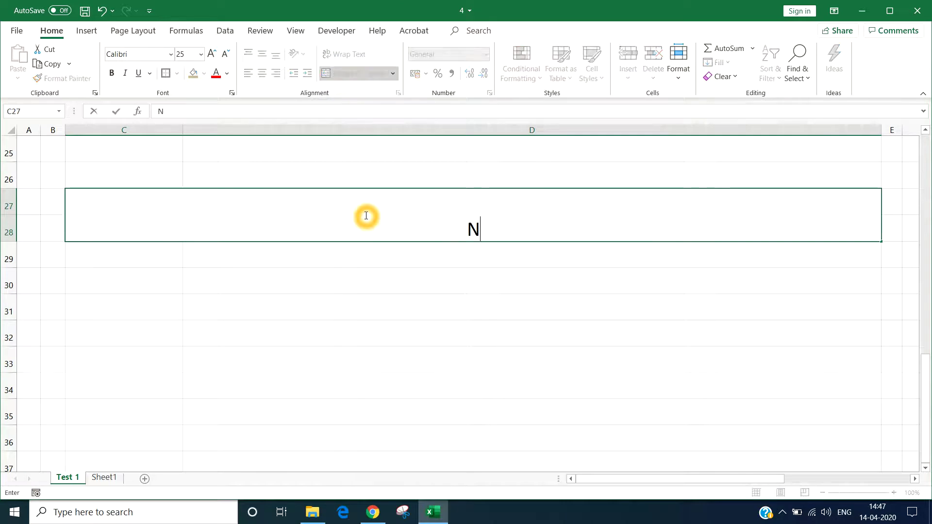
pyautogui.write('umber')
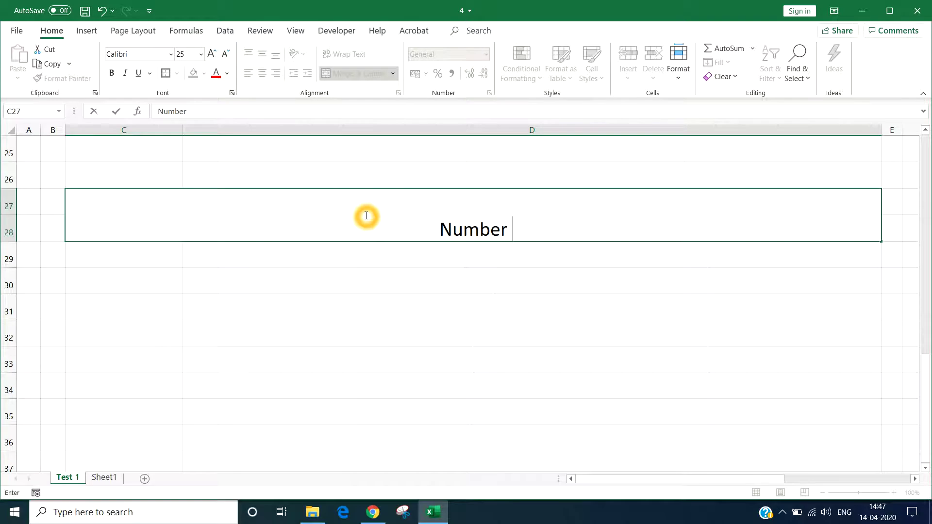
pyautogui.write(' to Words ')
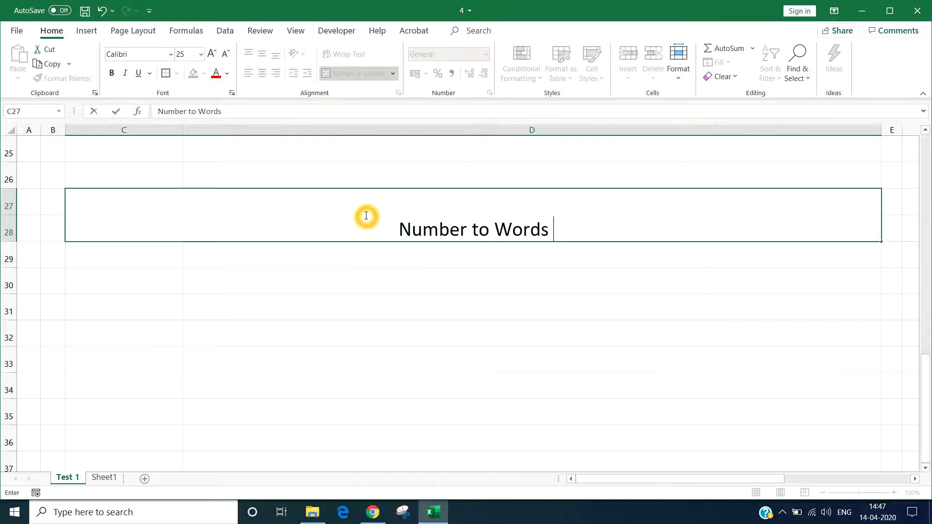
pyautogui.write('Converter ')
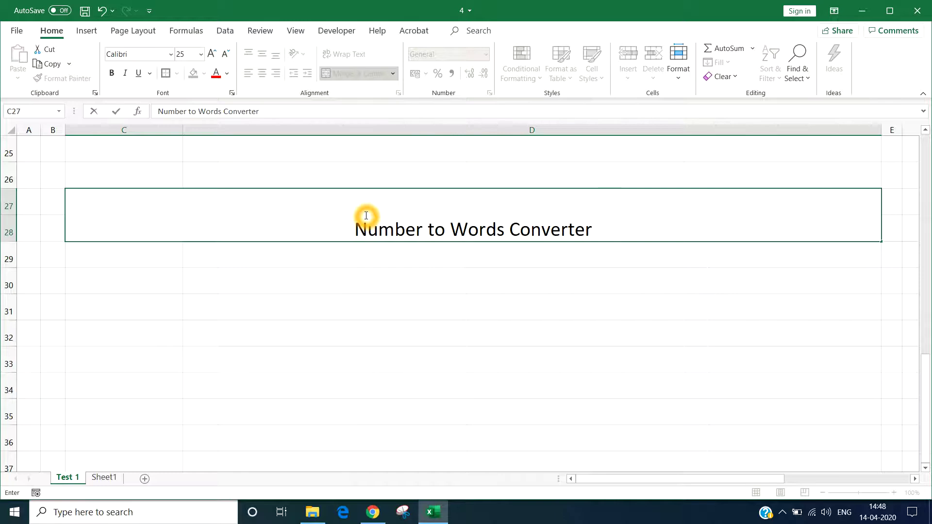
pyautogui.write('- Calculat')
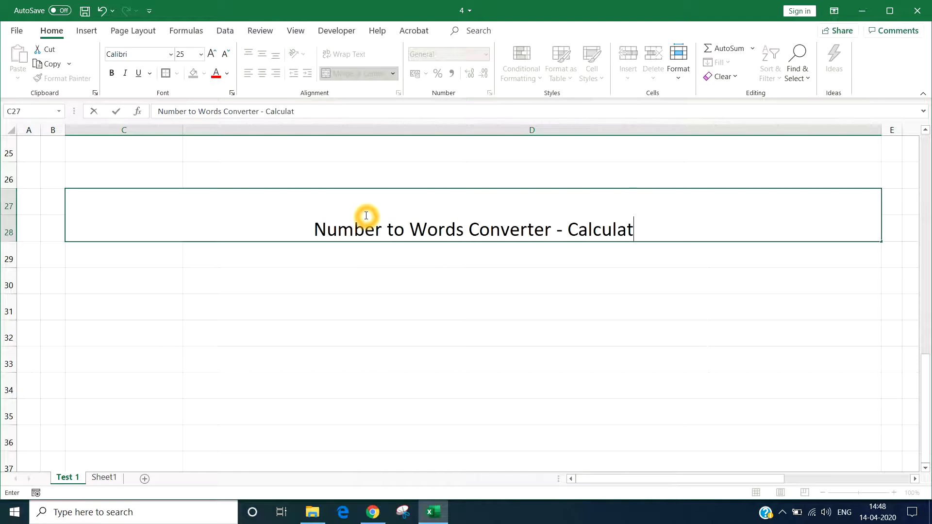
pyautogui.write('er')
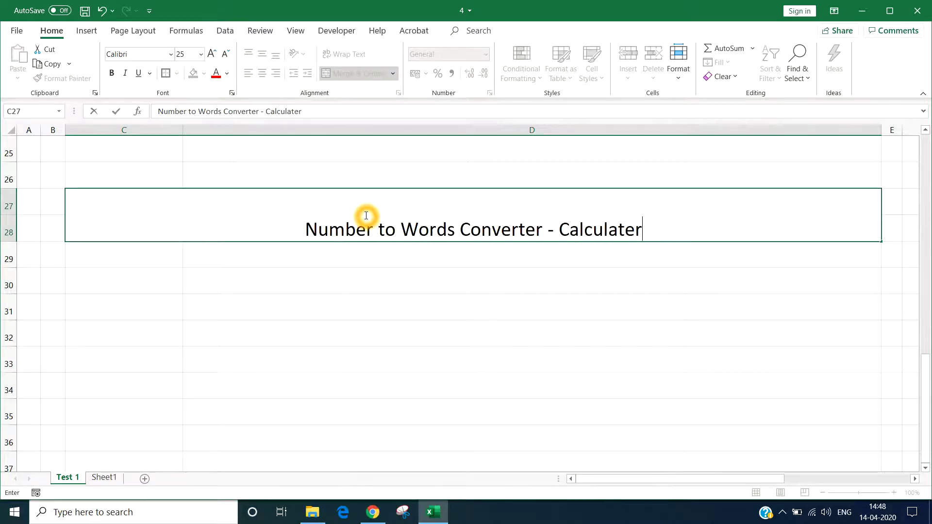
pyautogui.click(412, 284)
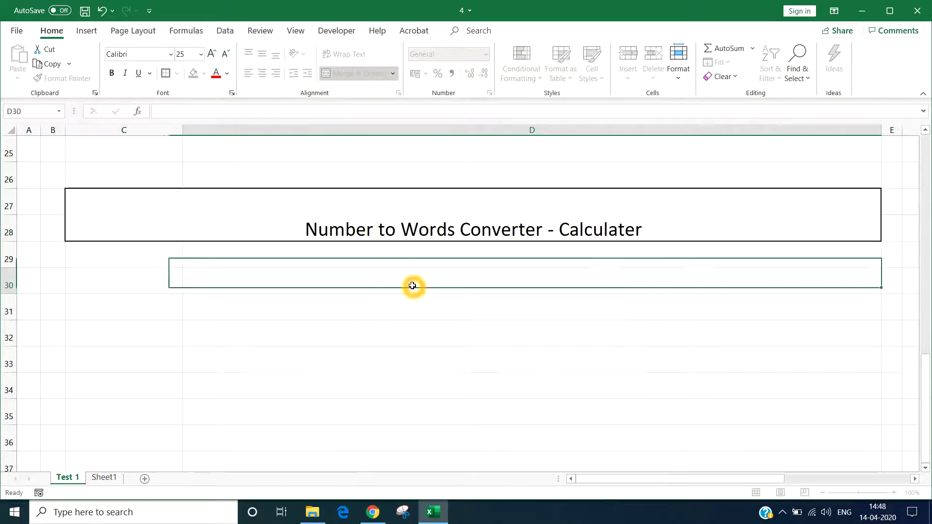
# - Middle-align the title and colour its text dark blue
pyautogui.click(413, 210)
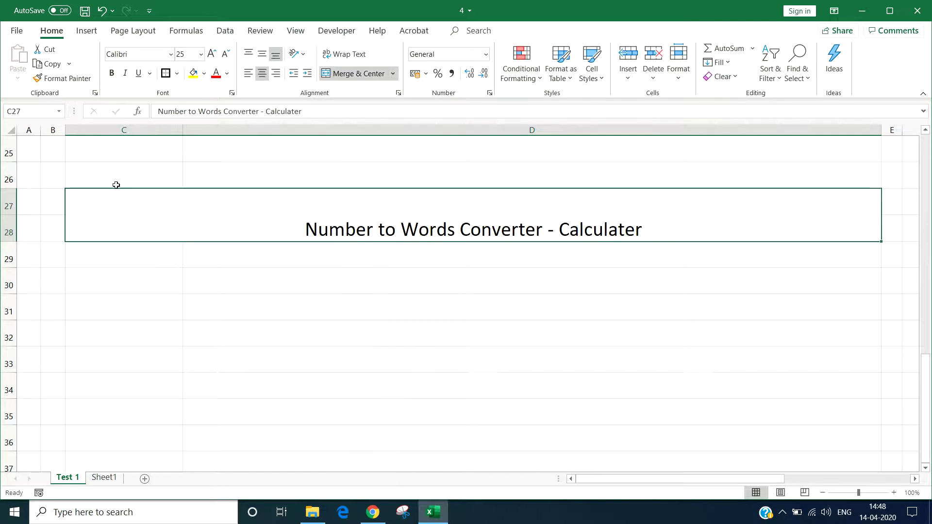
pyautogui.click(262, 53)
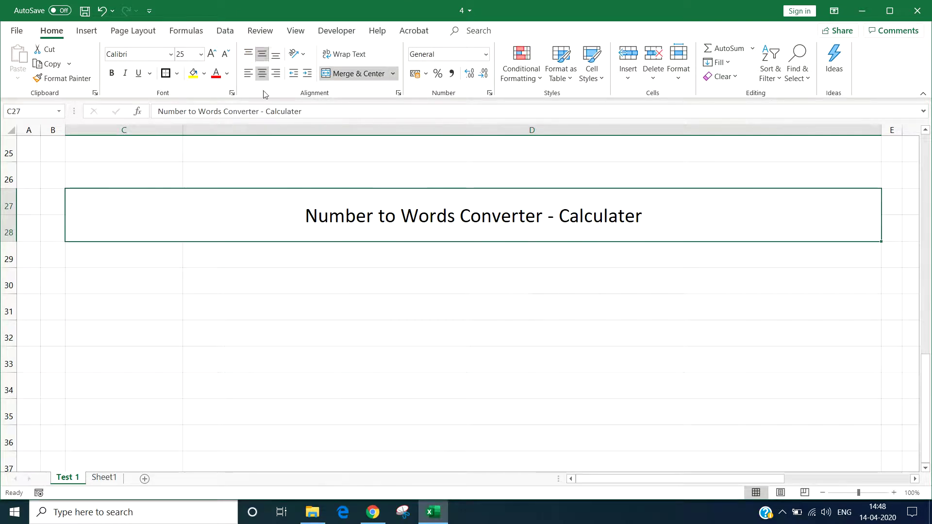
pyautogui.moveTo(348, 216); pyautogui.dragTo(348, 217)
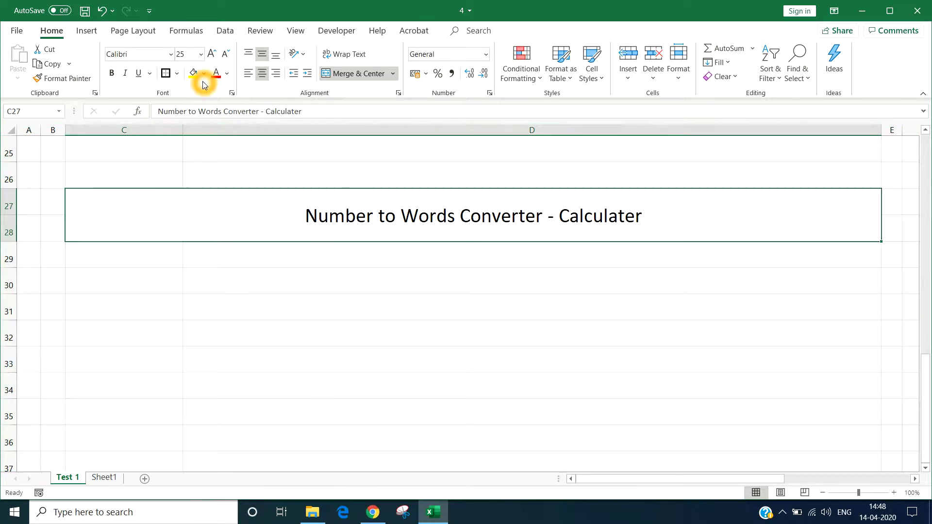
pyautogui.click(216, 73)
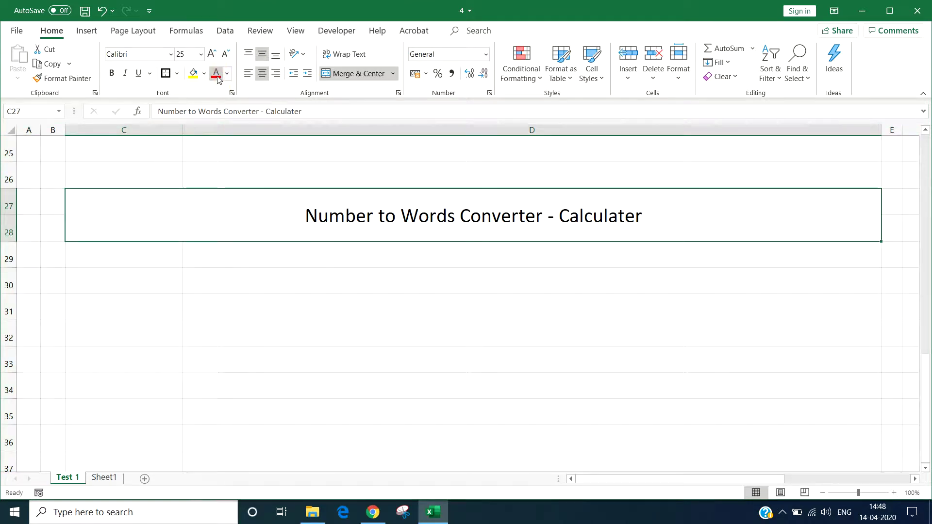
pyautogui.click(226, 73)
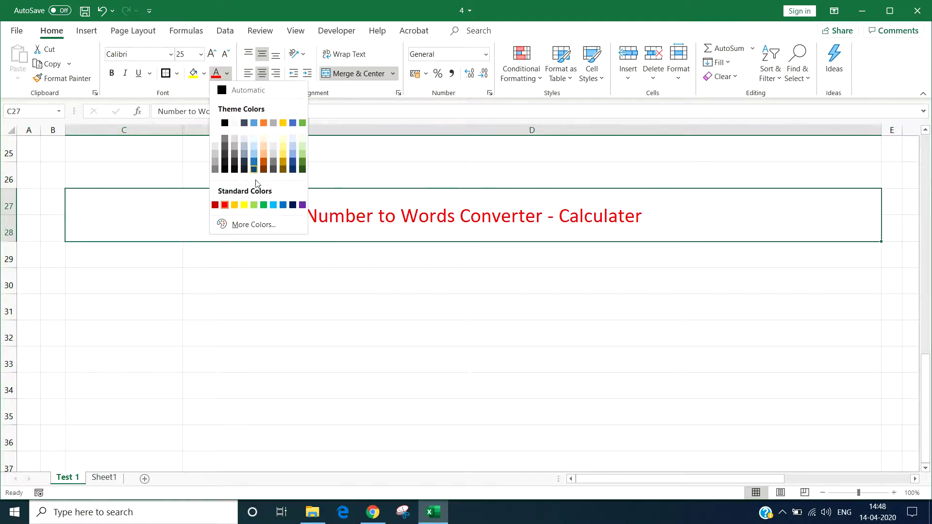
pyautogui.click(293, 205)
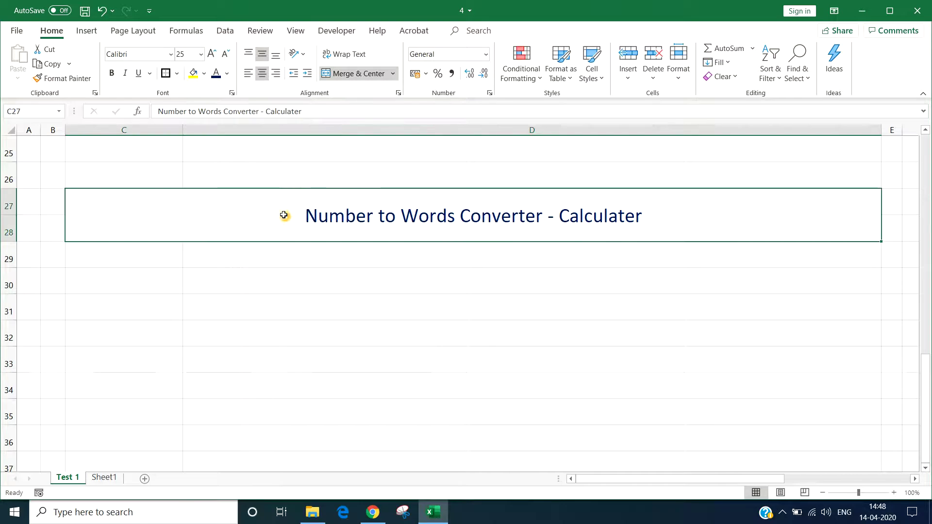
# - Make the title 48 point and bold
pyautogui.click(200, 55)
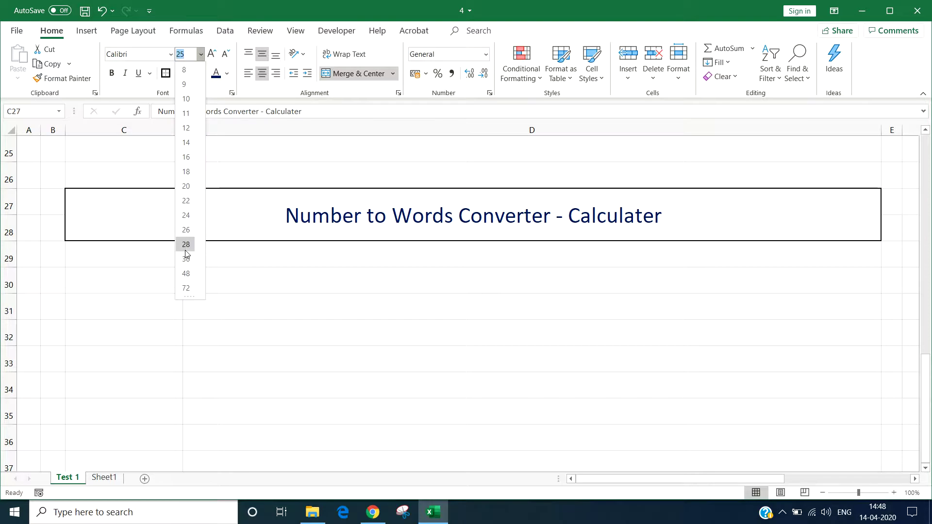
pyautogui.click(186, 274)
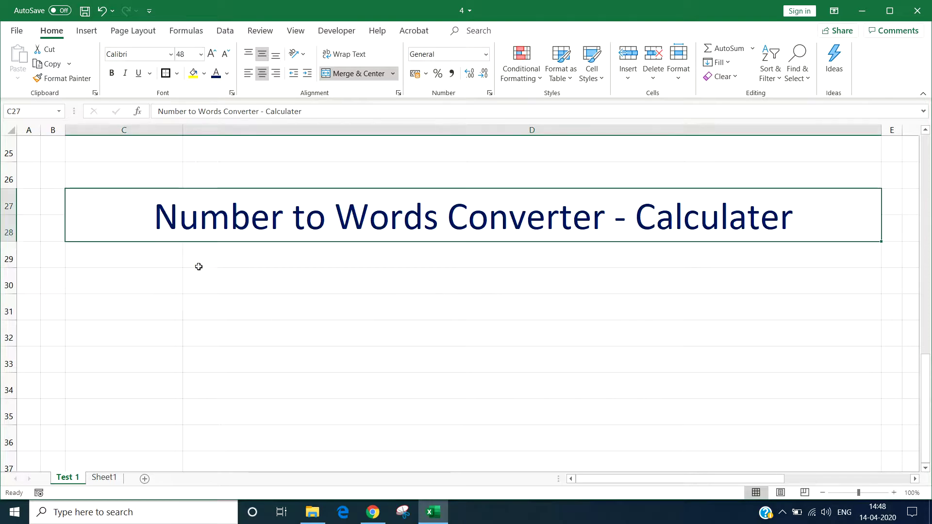
pyautogui.click(270, 221)
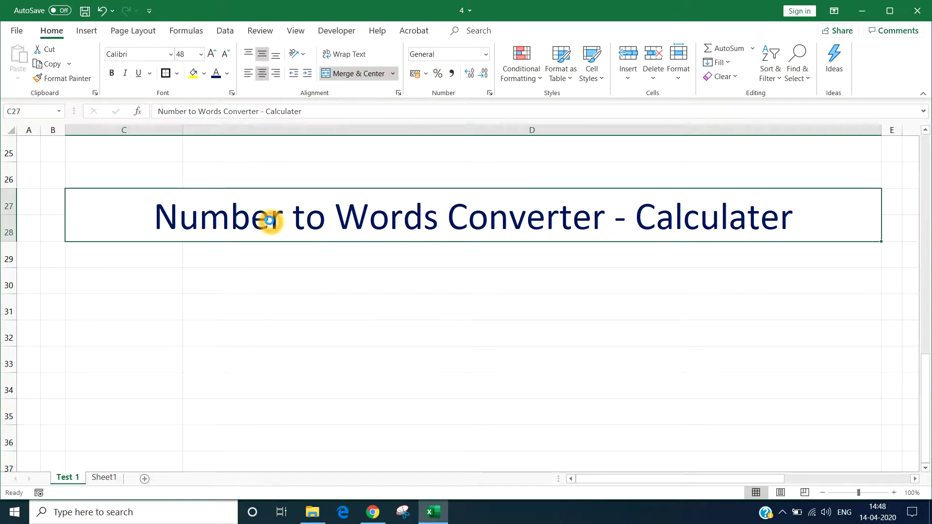
pyautogui.hotkey('ctrl', 'b')
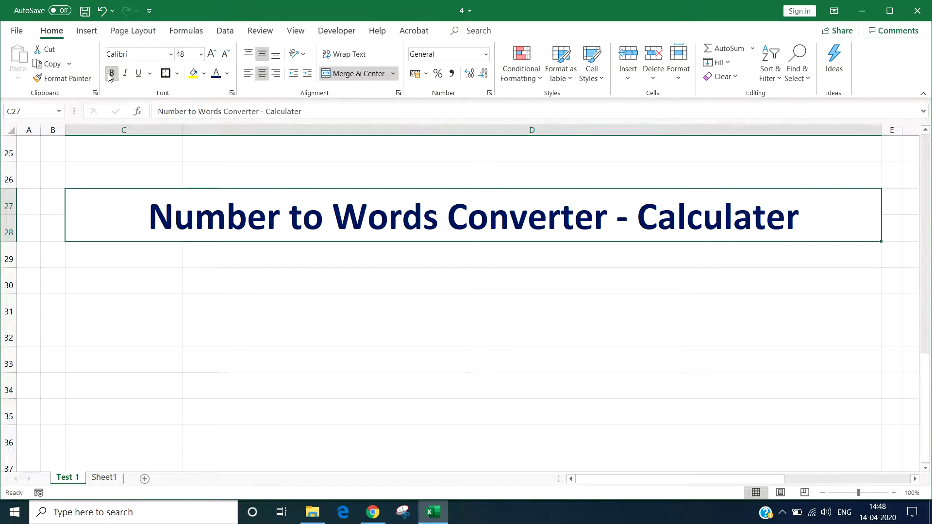
pyautogui.click(111, 73)
pyautogui.click(111, 74)
pyautogui.click(193, 273)
pyautogui.click(136, 214)
# - Fill the title cell with pale green
pyautogui.click(205, 75)
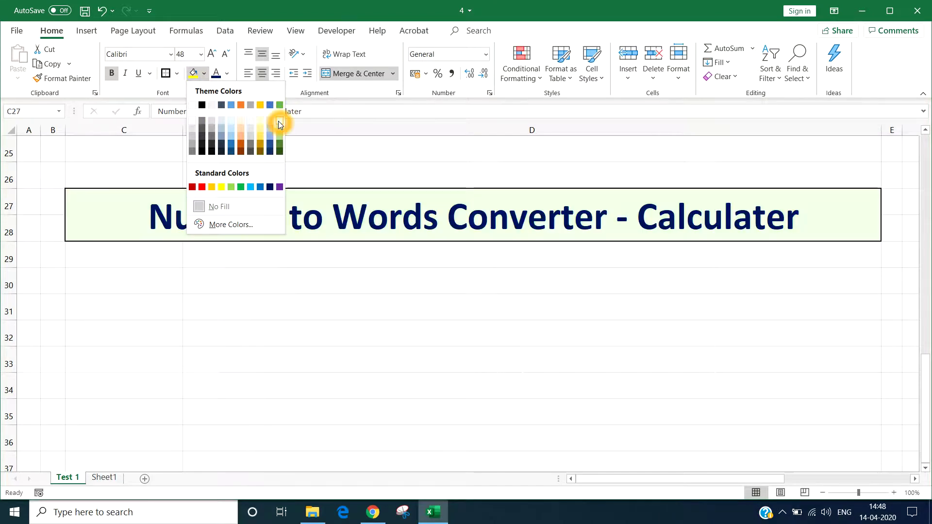
pyautogui.click(278, 123)
pyautogui.click(279, 307)
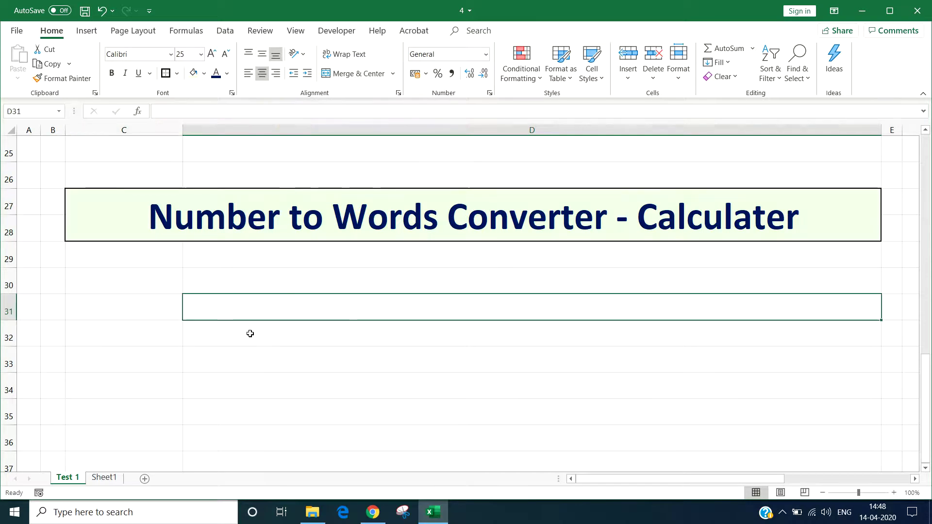
pyautogui.click(148, 293)
# - Enter the label 'Input Value' in C30
pyautogui.click(145, 281)
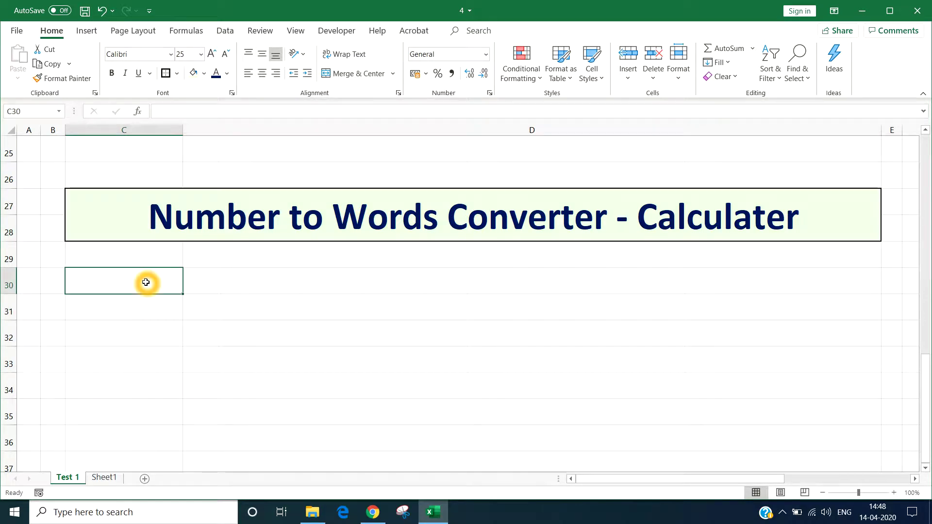
pyautogui.write('Input Value')
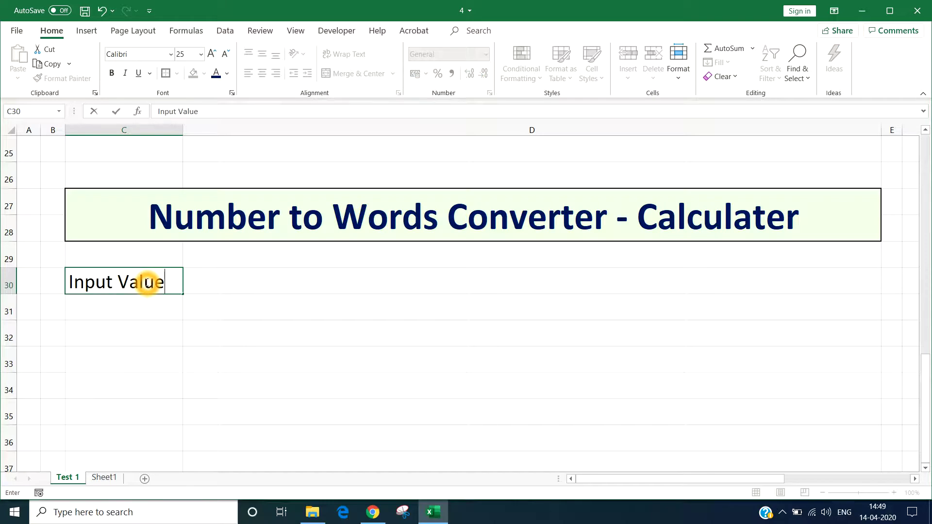
pyautogui.click(160, 313)
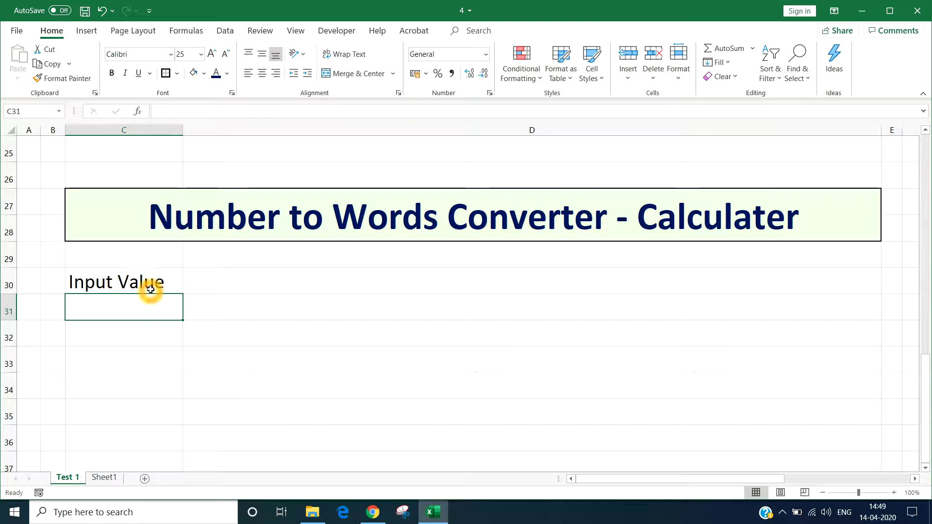
pyautogui.click(146, 328)
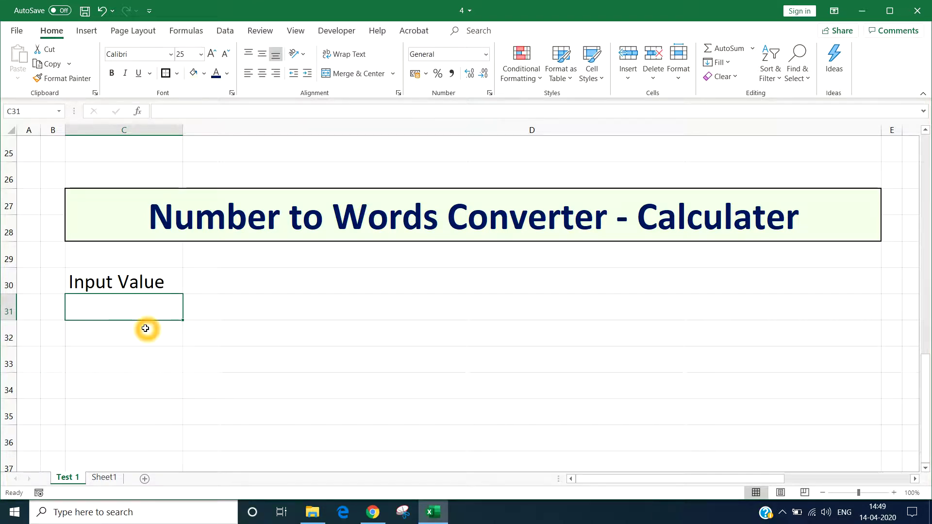
# - Enter the label 'Output Value' in C32
pyautogui.click(136, 337)
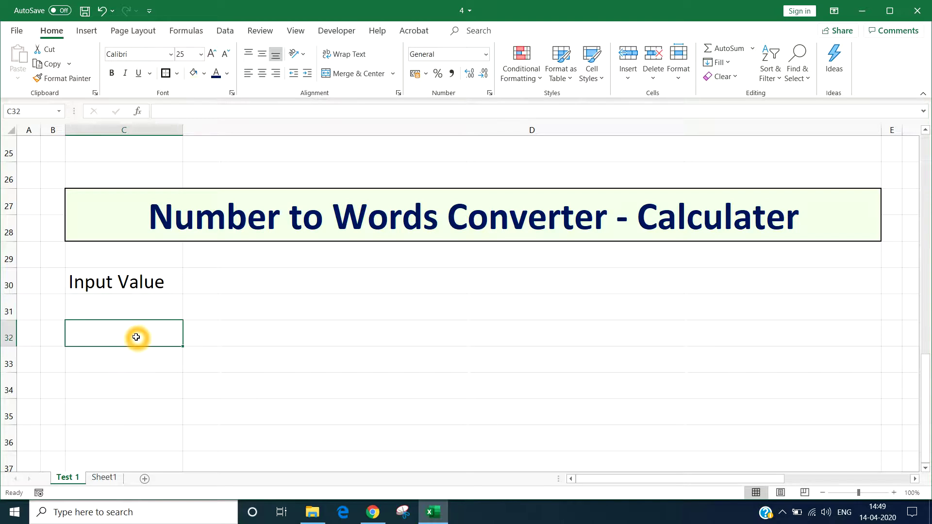
pyautogui.write('Output Value')
pyautogui.press('F2')
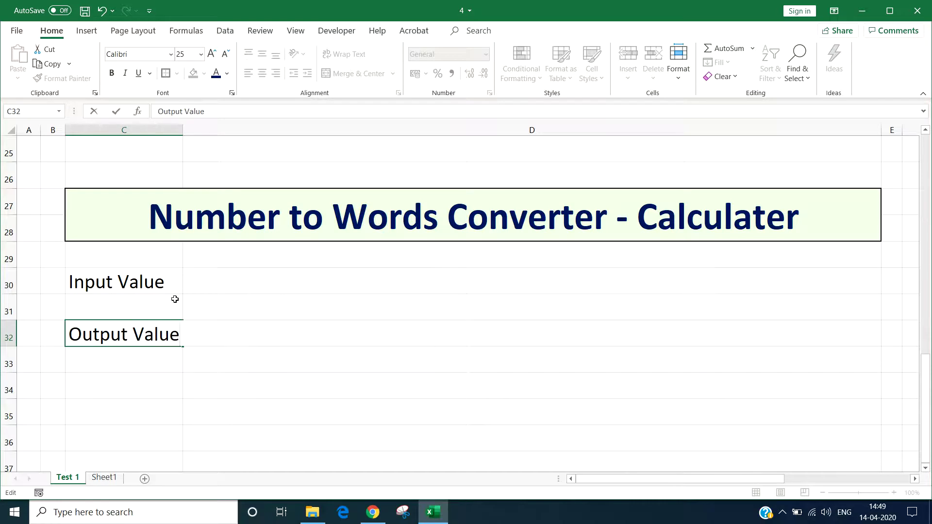
pyautogui.click(176, 291)
# - Widen column C and put all borders on C30, D30, C32 and D32
pyautogui.click(167, 334)
pyautogui.moveTo(183, 129); pyautogui.dragTo(189, 128)
pyautogui.click(215, 326)
pyautogui.click(155, 280)
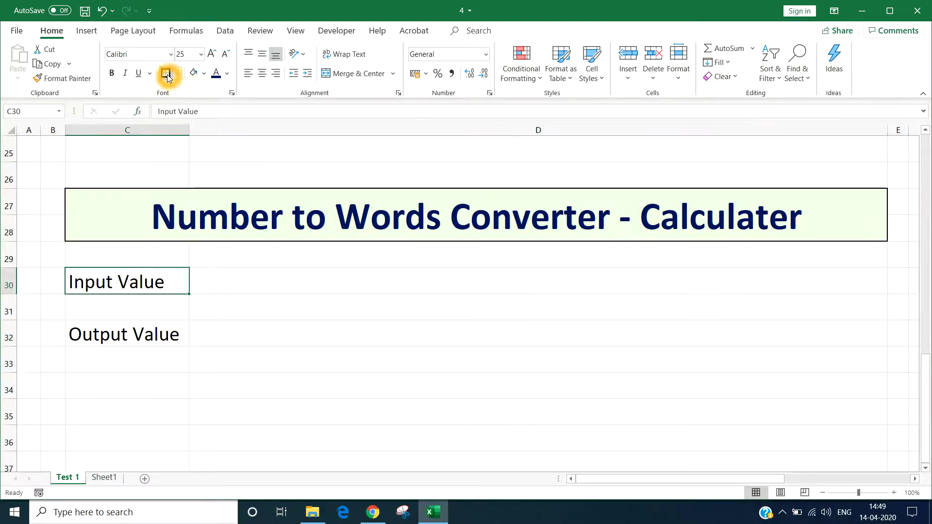
pyautogui.click(222, 285)
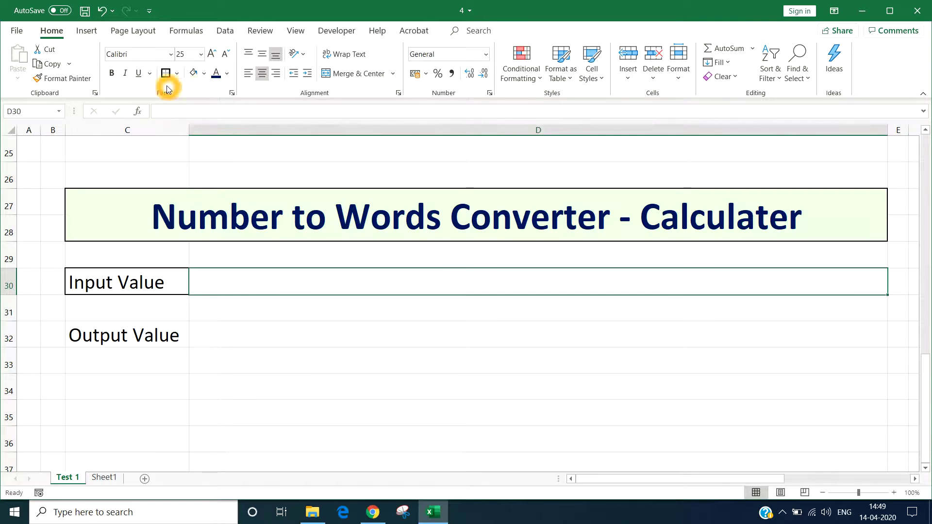
pyautogui.click(166, 336)
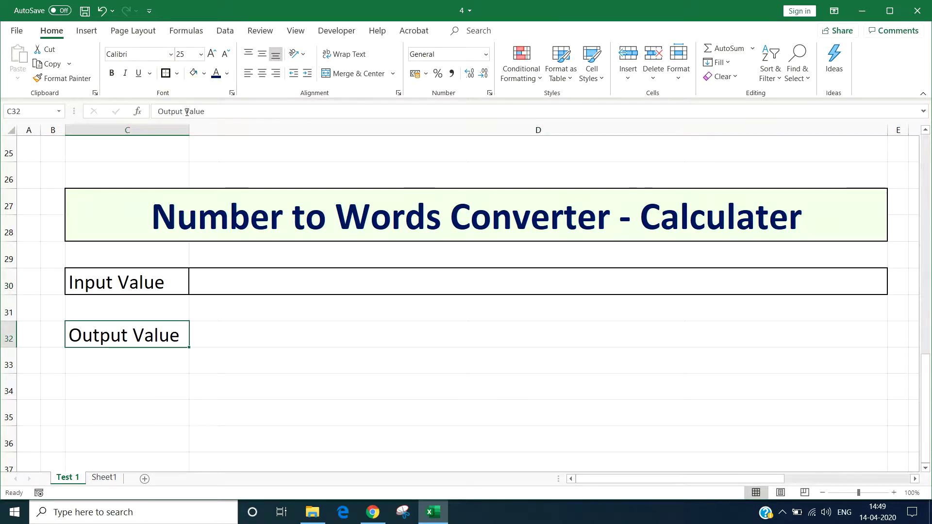
pyautogui.click(166, 73)
pyautogui.click(212, 333)
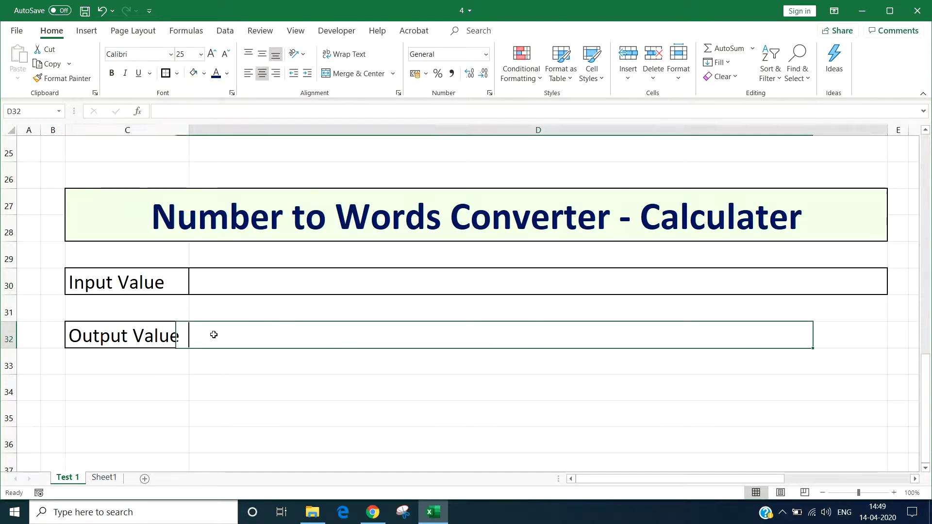
pyautogui.click(166, 72)
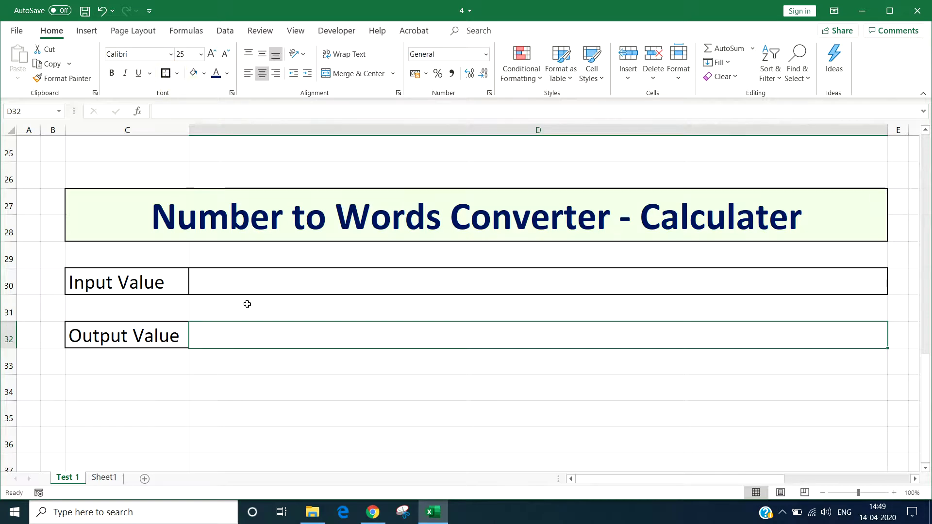
pyautogui.click(275, 395)
# - Put an outside border around the whole converter block B26:E33
pyautogui.moveTo(54, 179)
pyautogui.mouseDown()
pyautogui.moveTo(787, 296)
pyautogui.moveTo(893, 365)
pyautogui.mouseUp()
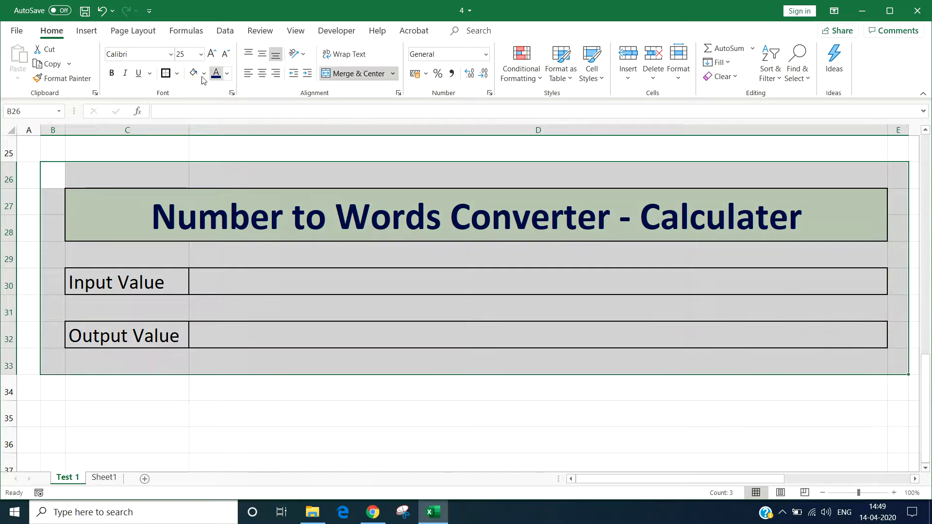
pyautogui.click(165, 74)
pyautogui.click(238, 352)
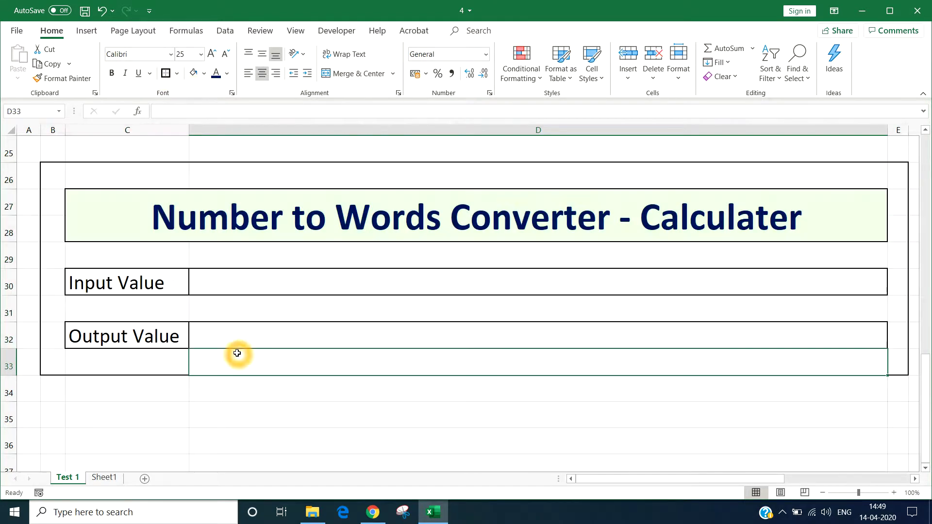
pyautogui.click(145, 284)
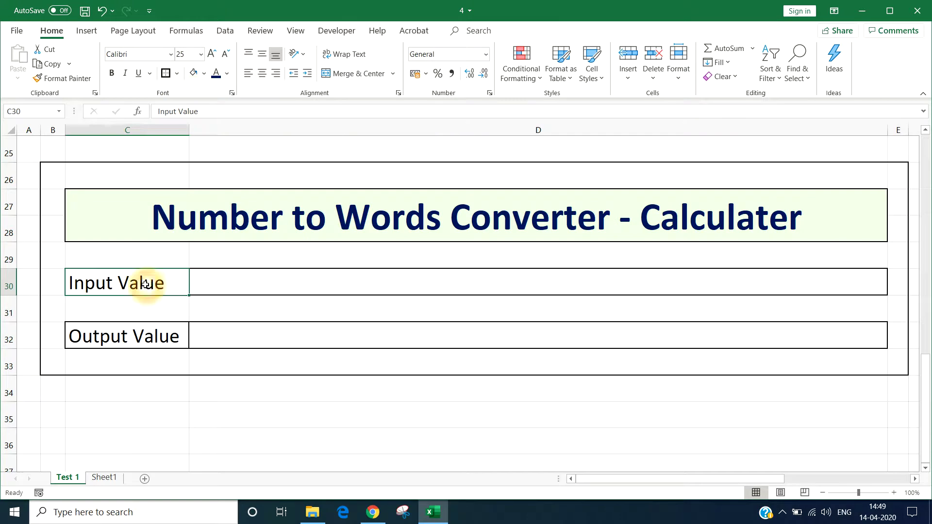
# - Centre 'Input Value' horizontally and vertically, and centre 'Output Value'
pyautogui.click(262, 74)
pyautogui.click(262, 53)
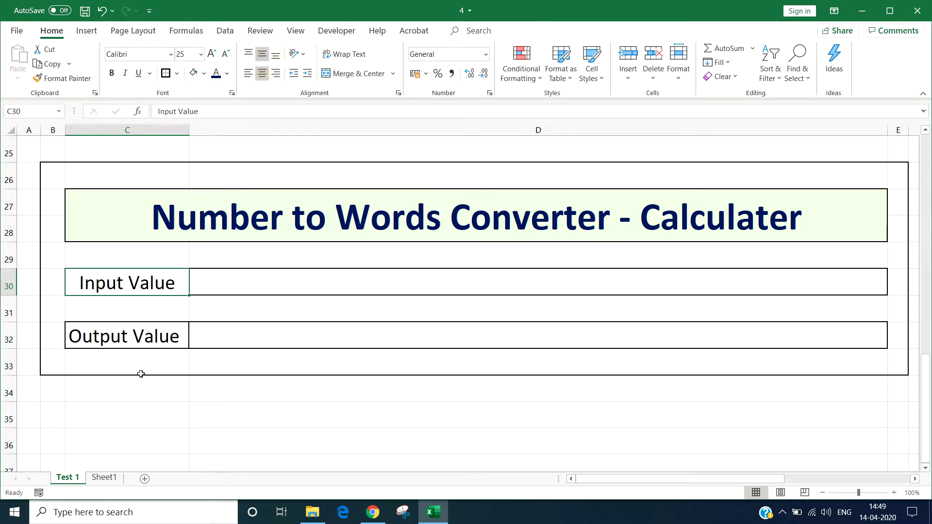
pyautogui.click(144, 335)
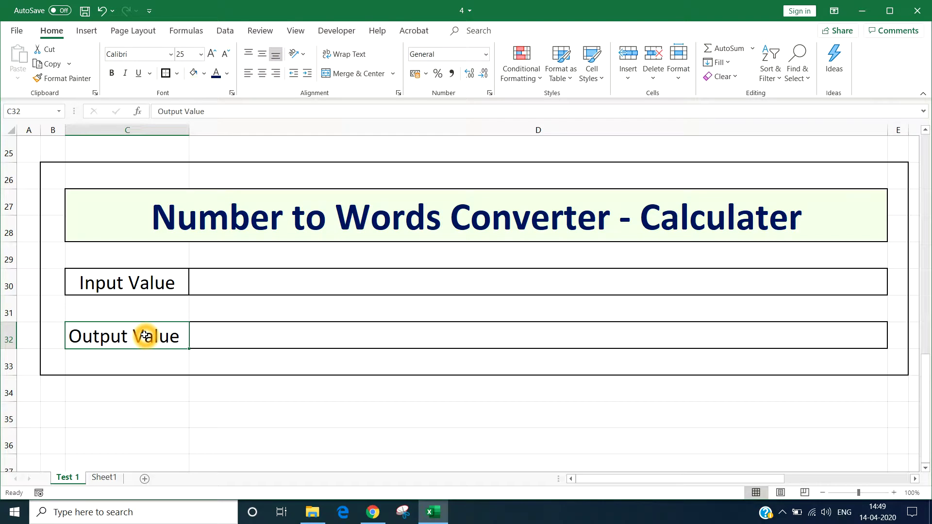
pyautogui.click(155, 332)
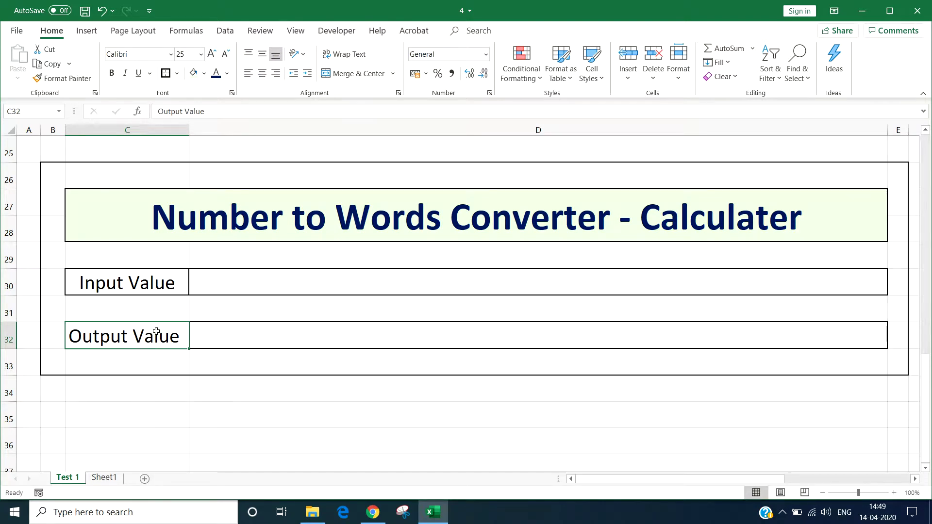
pyautogui.click(263, 75)
pyautogui.click(260, 335)
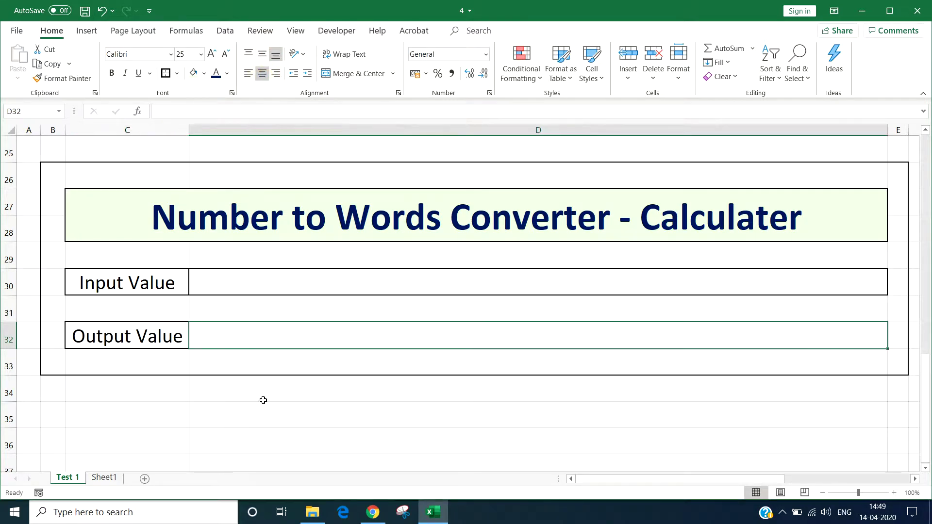
pyautogui.click(234, 280)
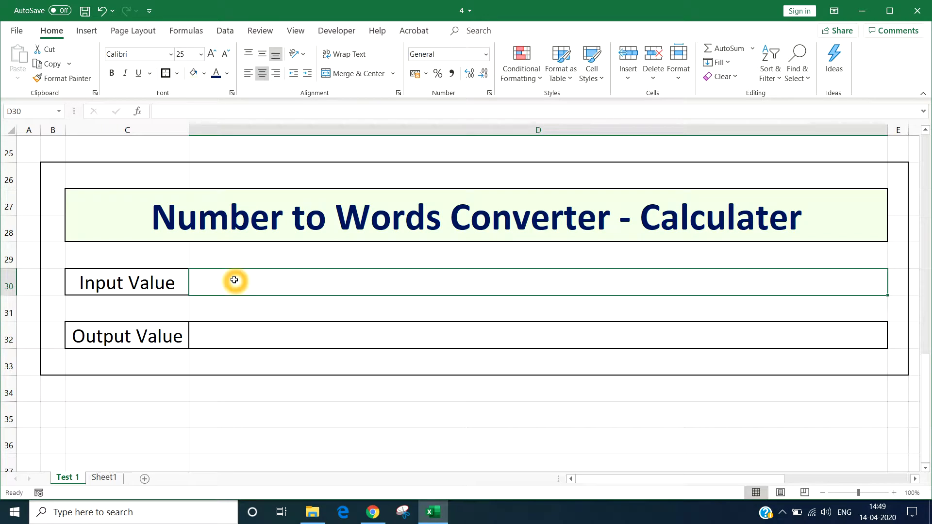
# - Enter 100000.10 in the input box D30
pyautogui.write('100000')
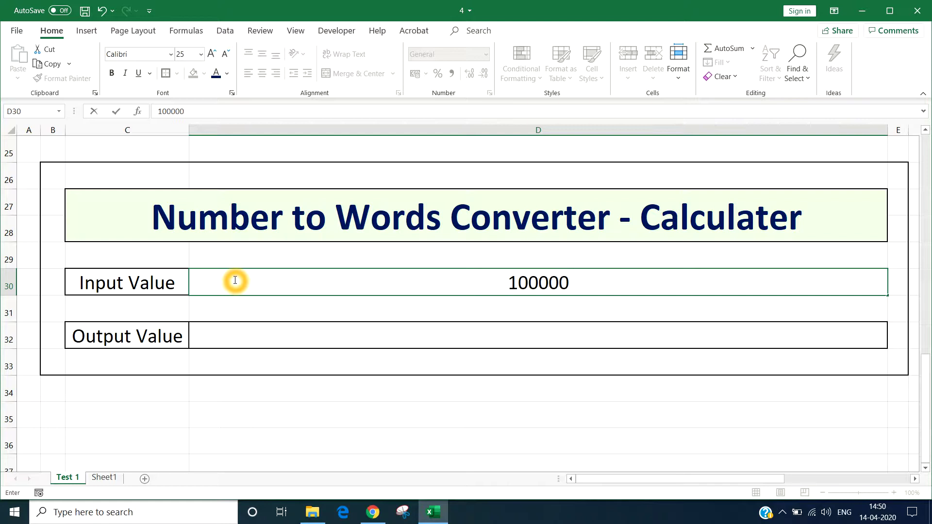
pyautogui.write('.10')
pyautogui.press('Return')
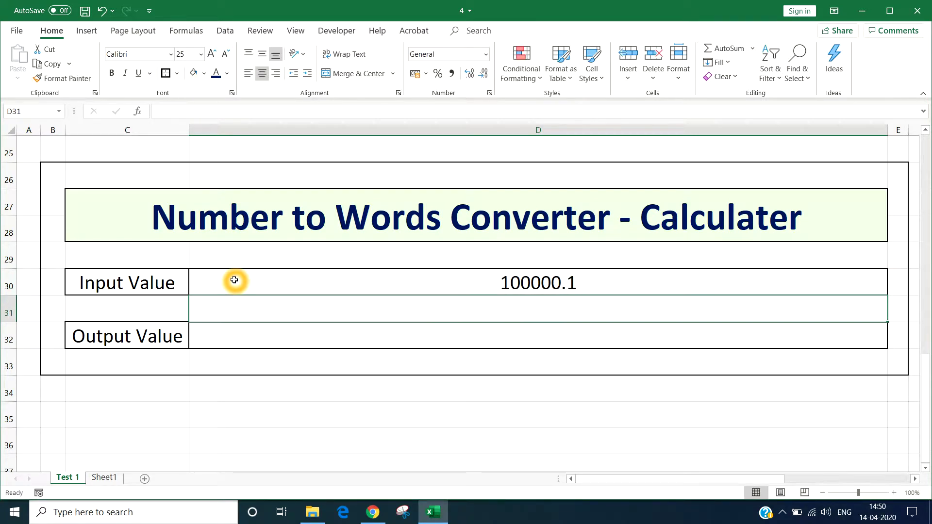
# - Format D30 as Number with 2 decimal places so it shows 100000.10
pyautogui.click(557, 281)
pyautogui.rightClick(558, 281)
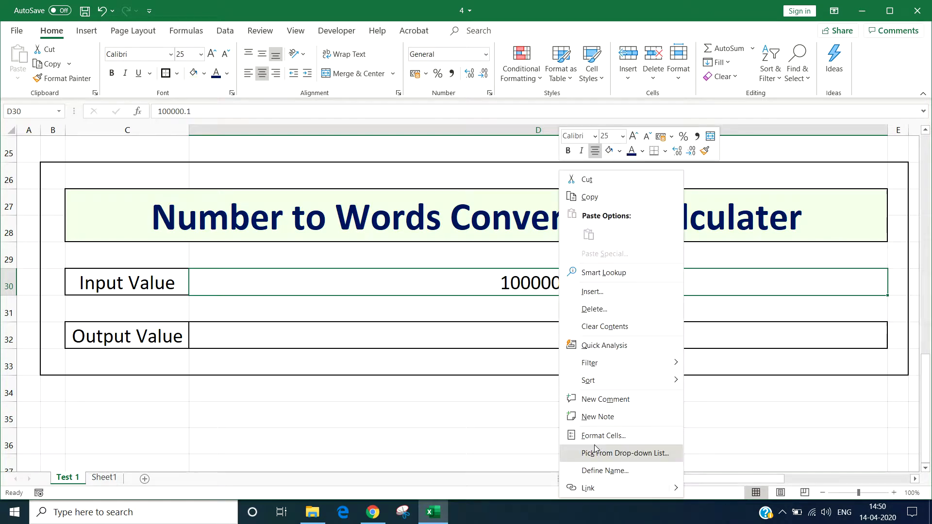
pyautogui.click(593, 405)
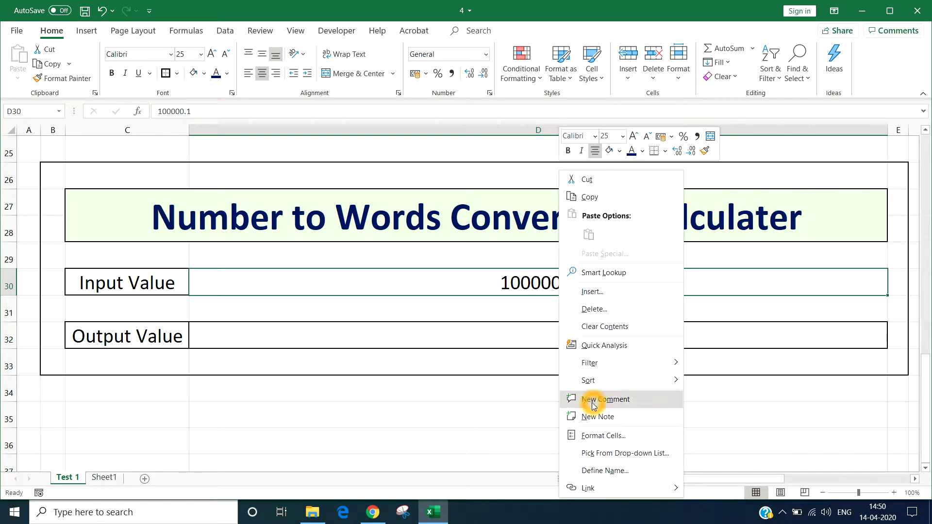
pyautogui.click(602, 437)
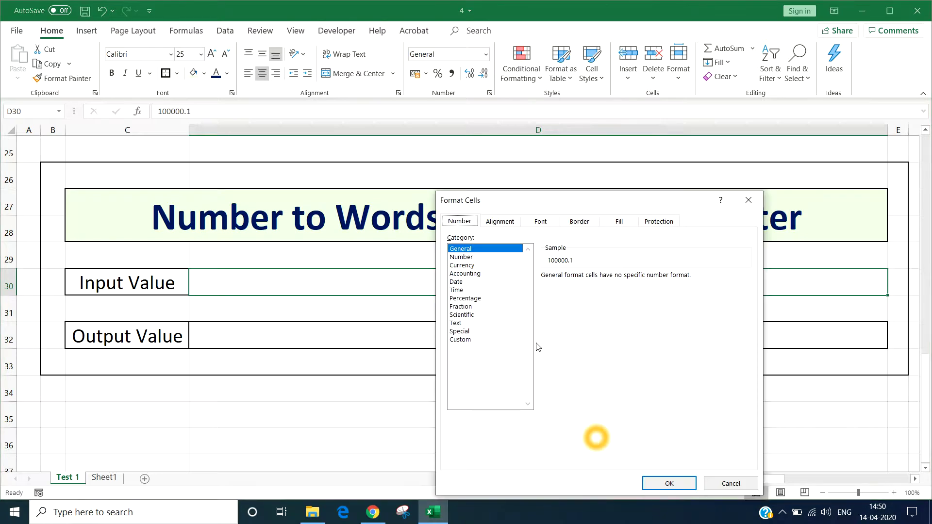
pyautogui.click(468, 256)
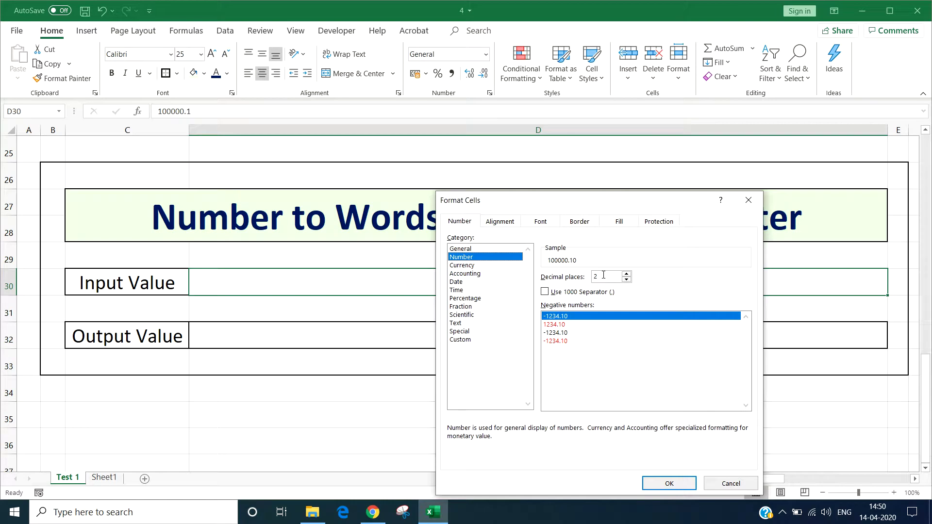
pyautogui.click(627, 280)
pyautogui.click(626, 273)
pyautogui.click(563, 328)
pyautogui.click(607, 277)
pyautogui.click(569, 328)
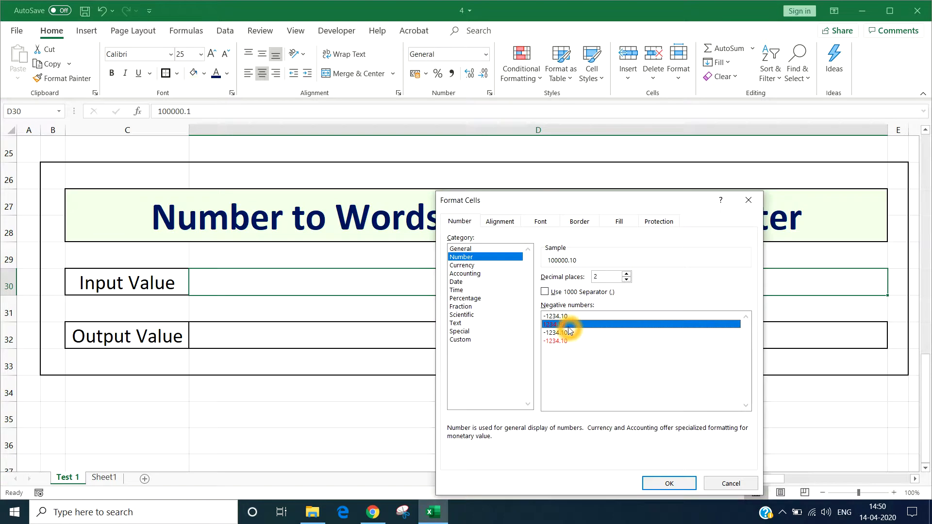
pyautogui.click(670, 484)
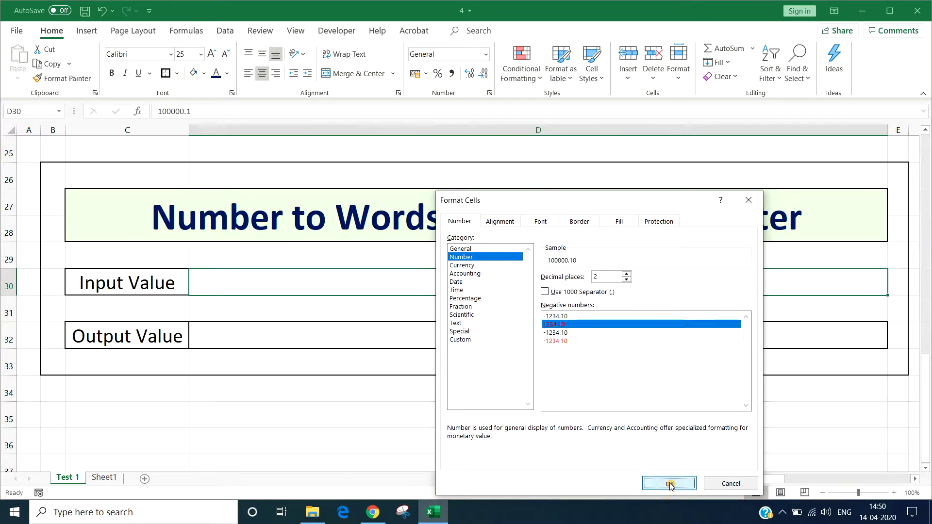
pyautogui.click(465, 330)
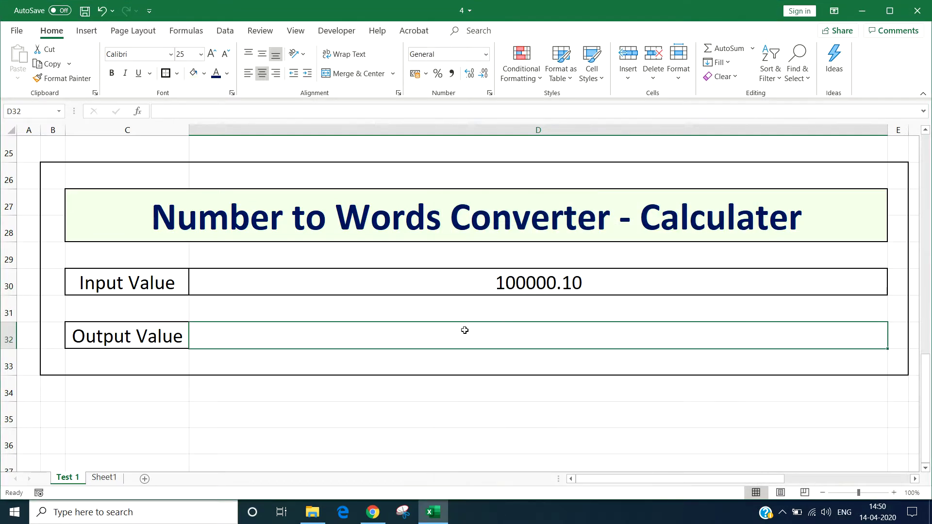
# - Enter =SpellNumber_Indian(D30) in D32, showing 'One Lakh Rupees and Ten Paise', and save
pyautogui.click(449, 334)
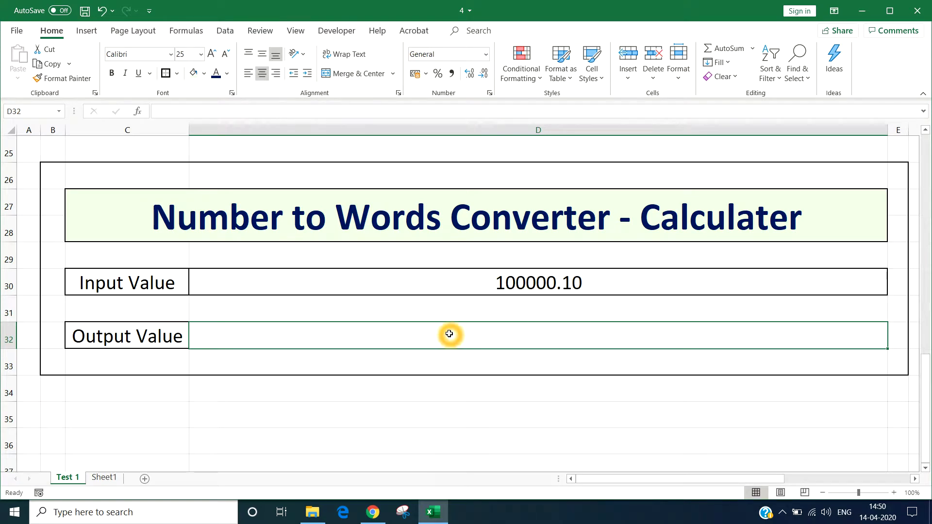
pyautogui.write('=')
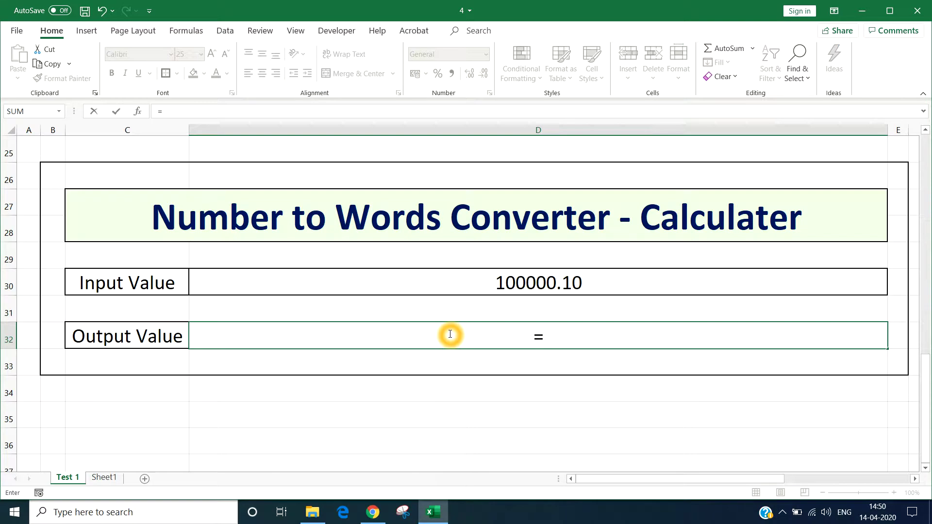
pyautogui.write('S')
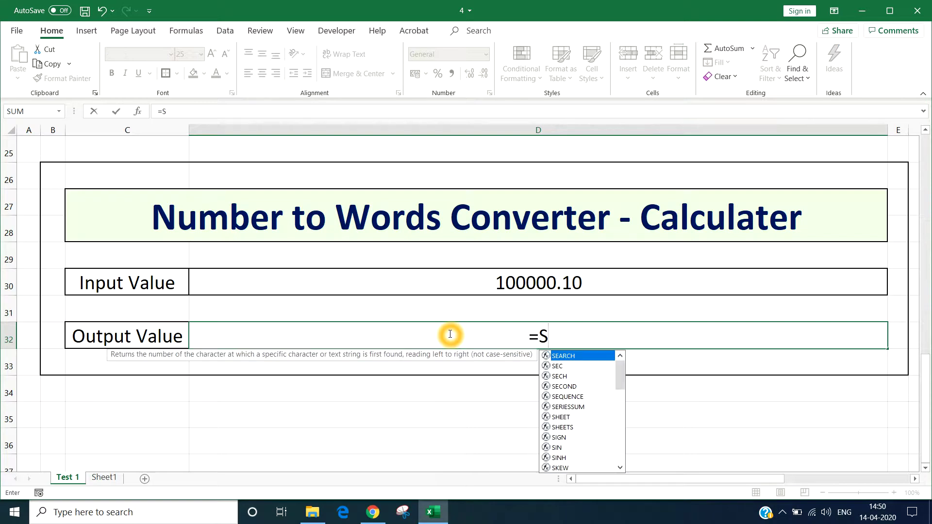
pyautogui.write('pe')
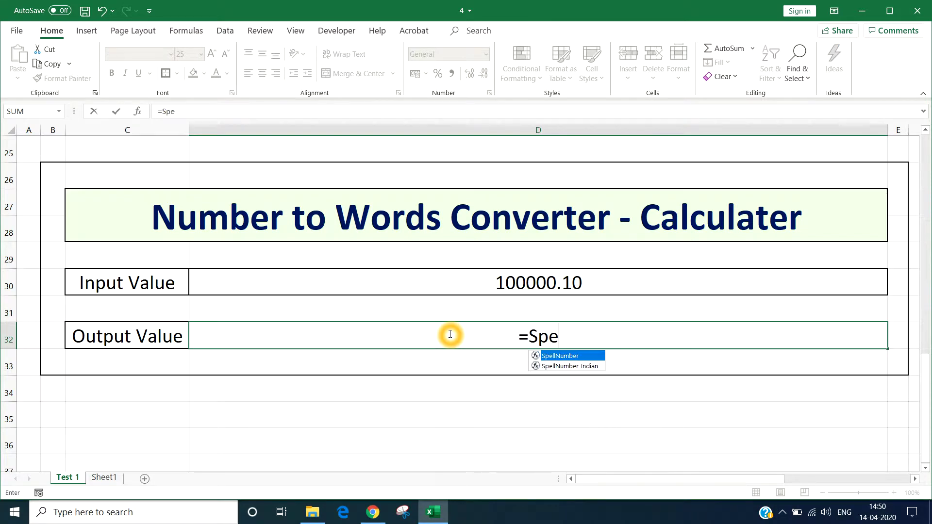
pyautogui.write('llNumber')
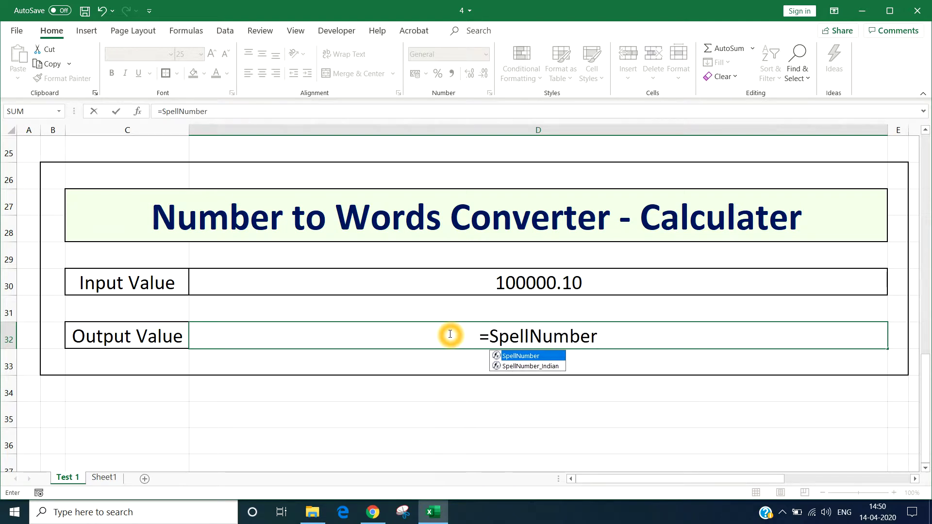
pyautogui.write('_')
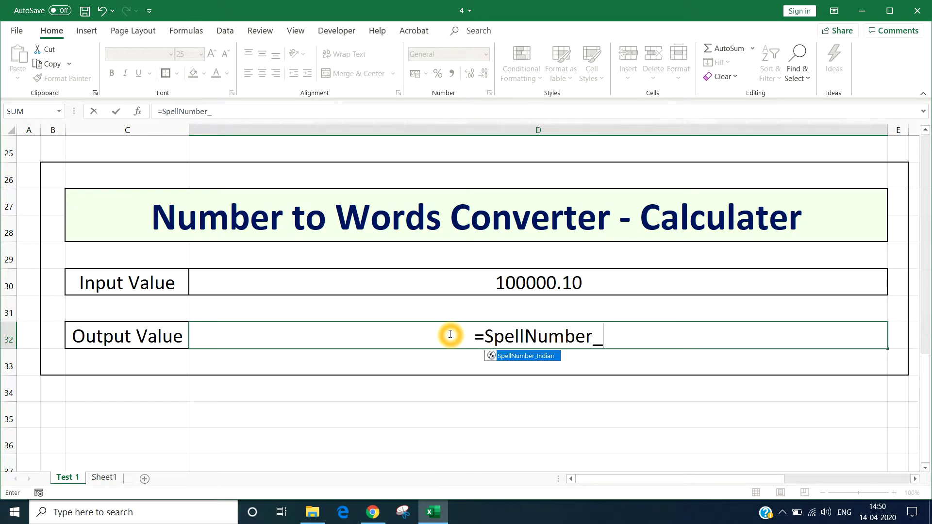
pyautogui.write('Ind')
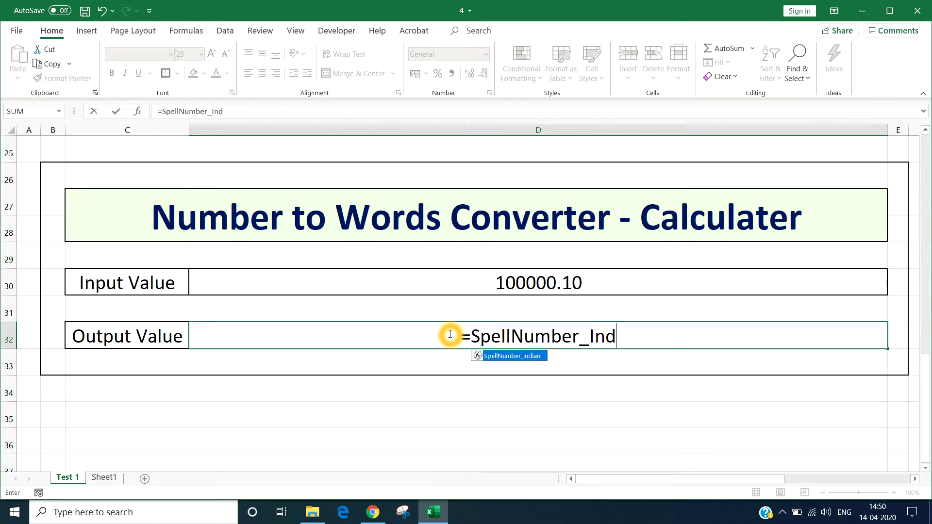
pyautogui.write('ian')
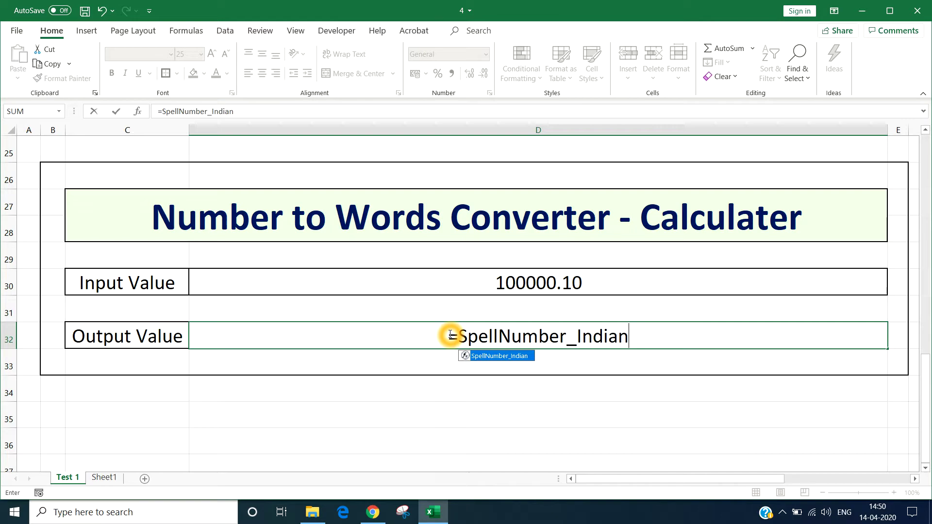
pyautogui.write('(')
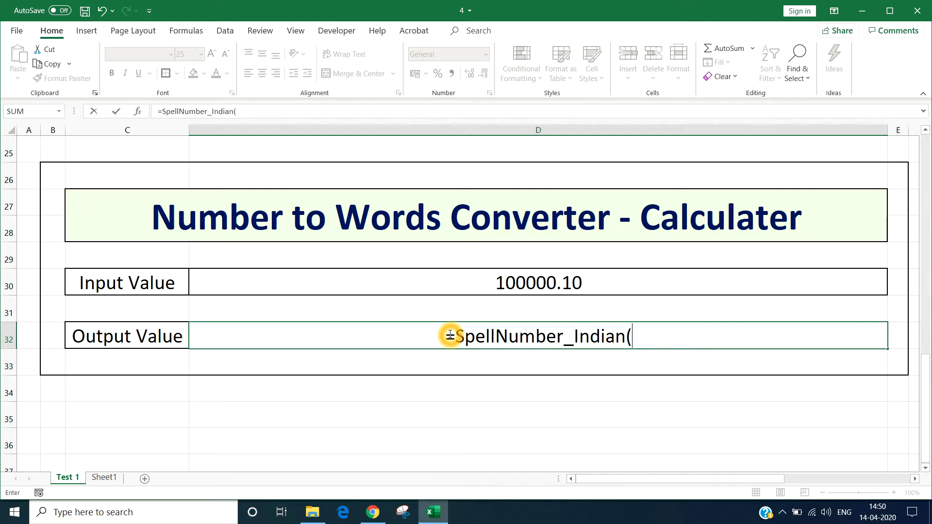
pyautogui.click(537, 284)
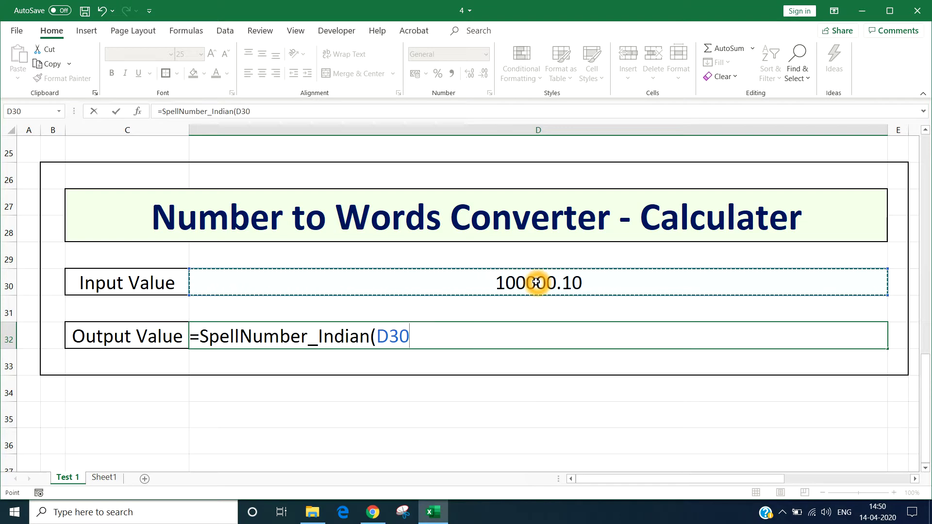
pyautogui.write(')')
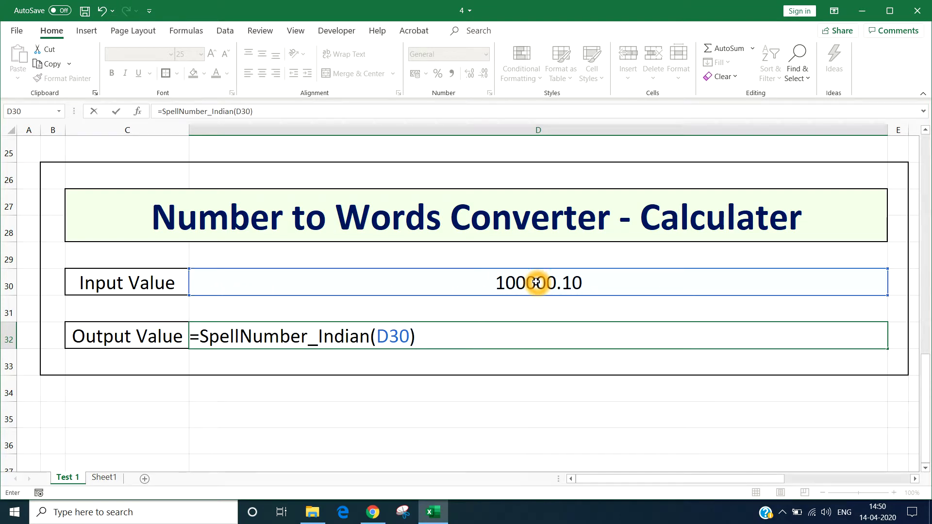
pyautogui.press('Return')
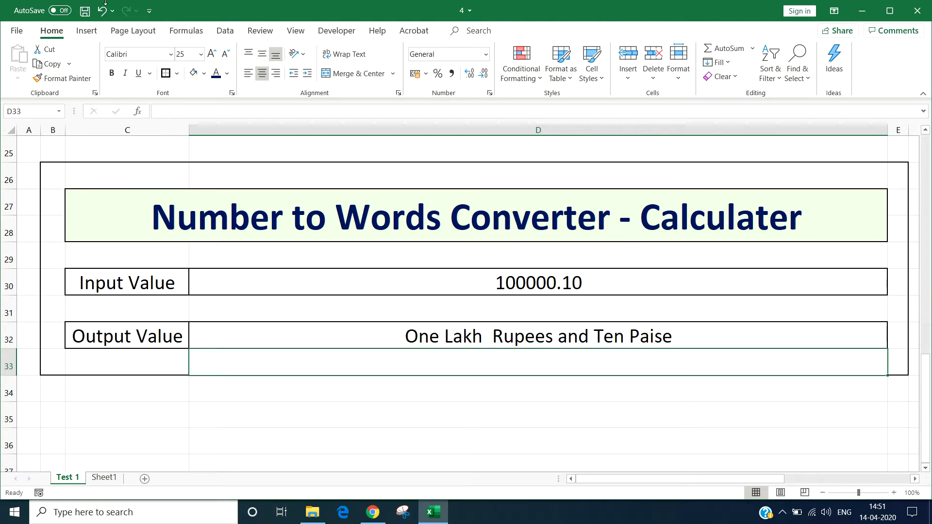
pyautogui.click(86, 11)
# - Look through the Insert and Page Layout tabs, return to Home, and reselect the Input Value row
pyautogui.moveTo(135, 286); pyautogui.dragTo(452, 290)
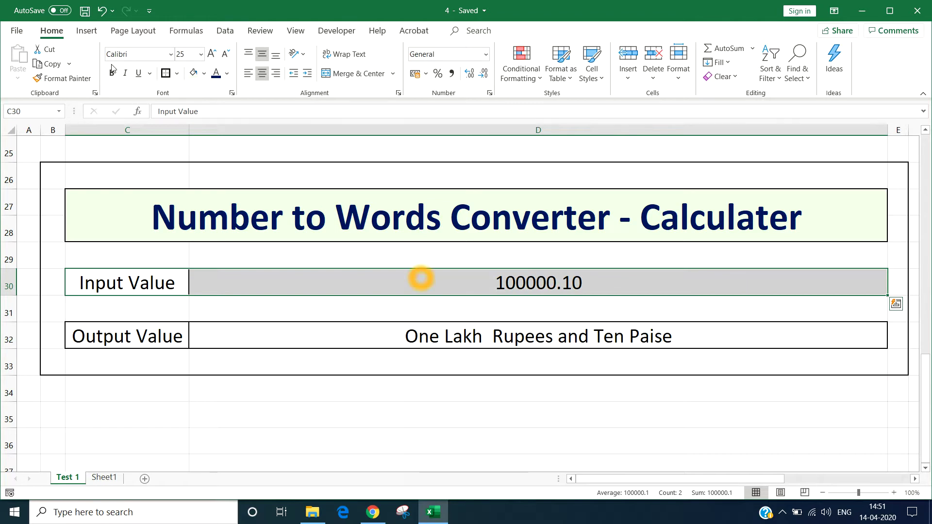
pyautogui.click(83, 35)
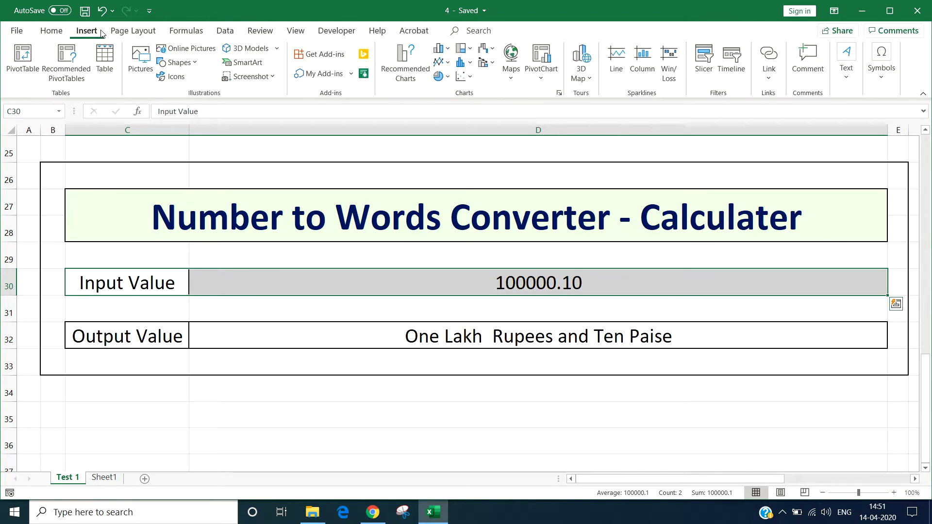
pyautogui.click(130, 34)
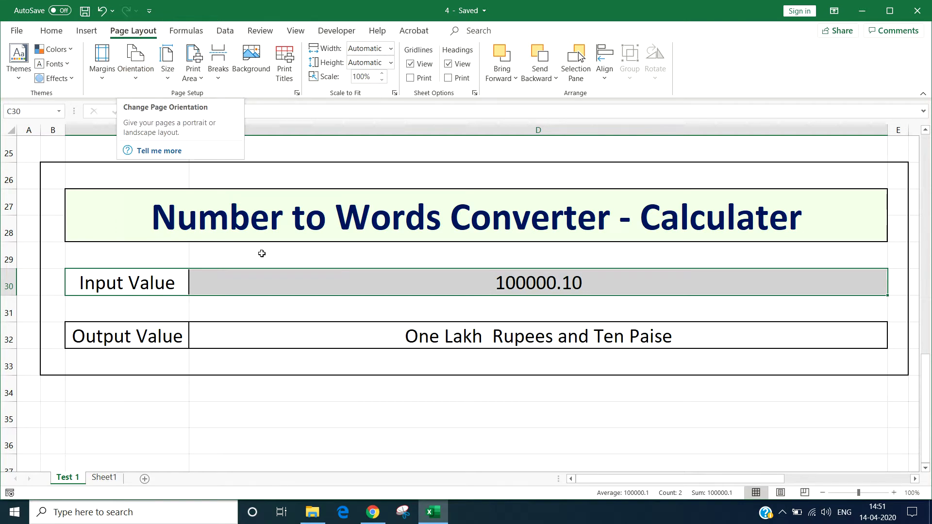
pyautogui.click(63, 32)
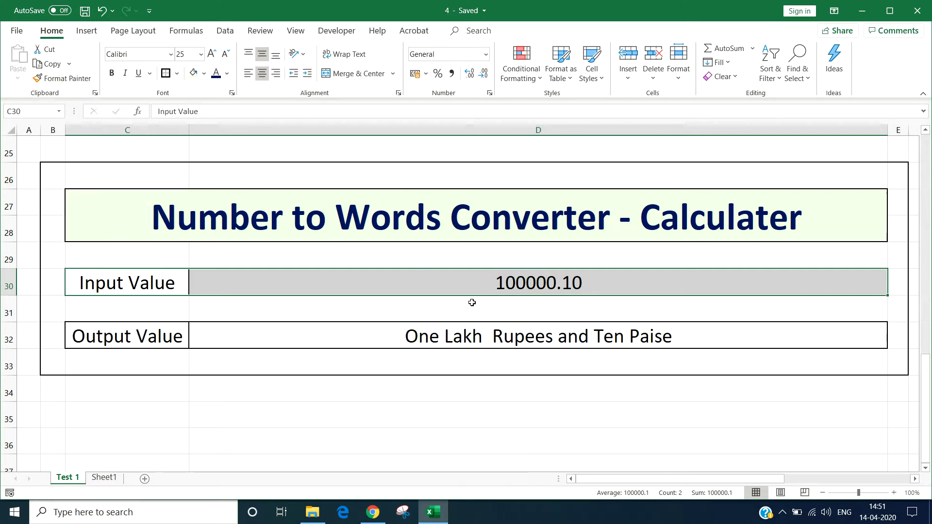
pyautogui.click(362, 340)
pyautogui.click(145, 283)
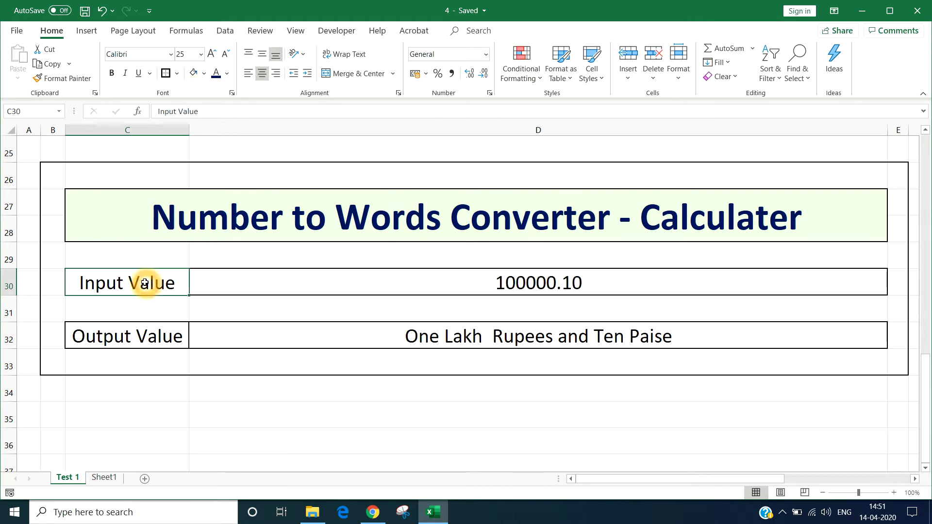
pyautogui.click(235, 285)
# - Fill the Input Value row C30:D30 with yellow
pyautogui.moveTo(163, 281); pyautogui.dragTo(281, 281)
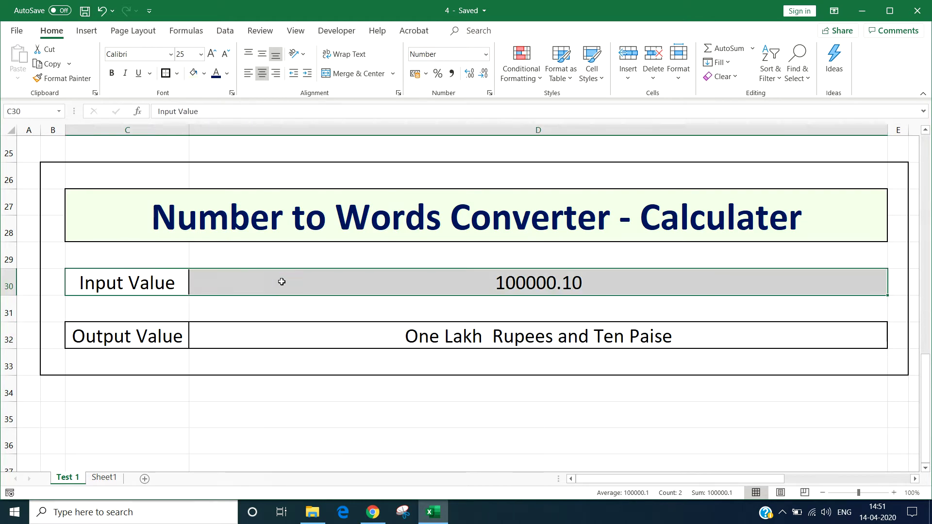
pyautogui.hotkey('ctrl', 'v')
pyautogui.click(203, 74)
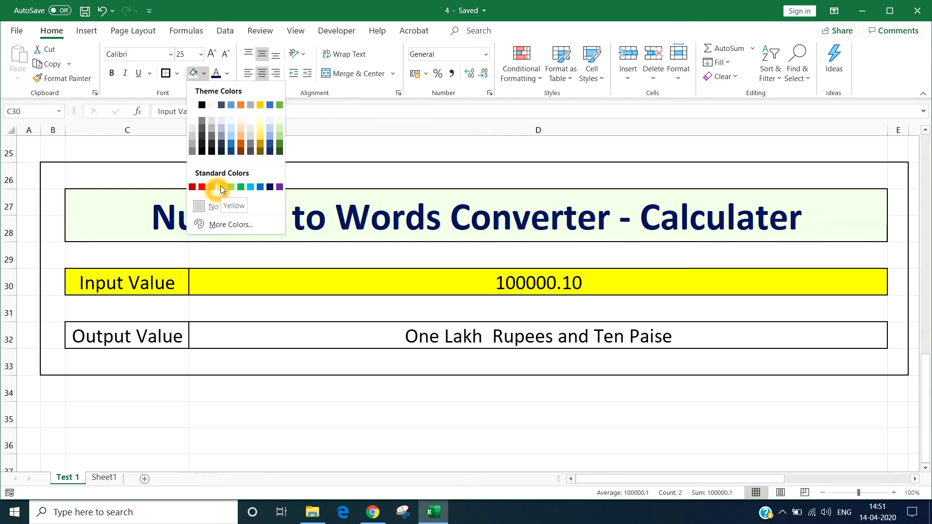
pyautogui.click(221, 187)
# - Fill the Output Value row C32:D32 light green and check the D32 formula
pyautogui.moveTo(175, 334); pyautogui.dragTo(266, 334)
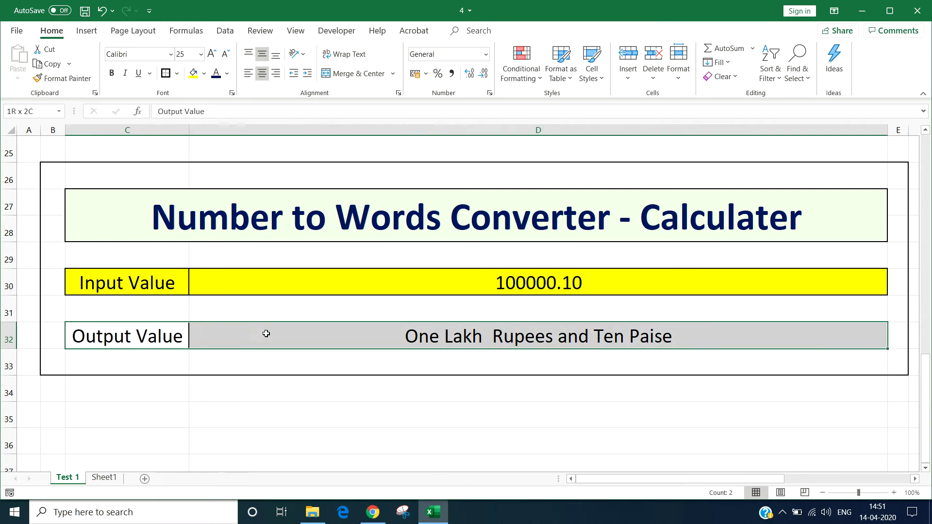
pyautogui.click(204, 74)
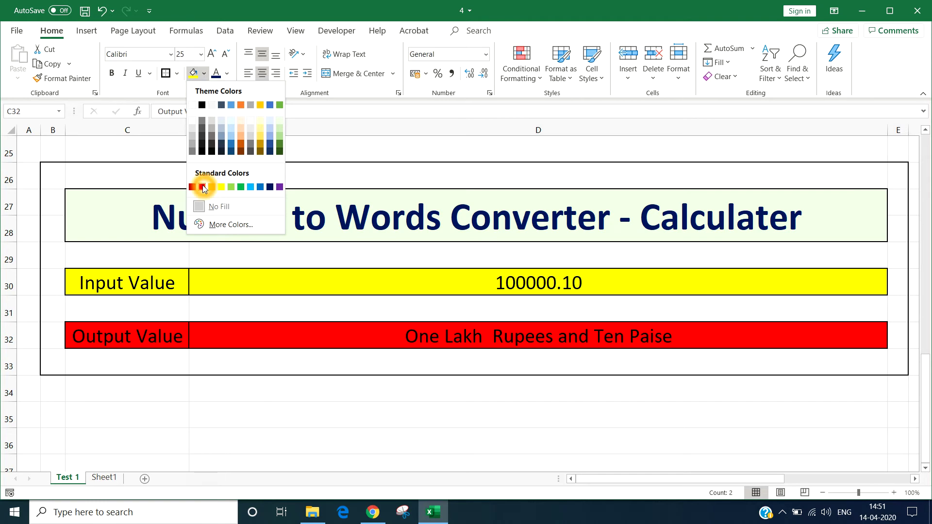
pyautogui.click(232, 187)
pyautogui.click(372, 328)
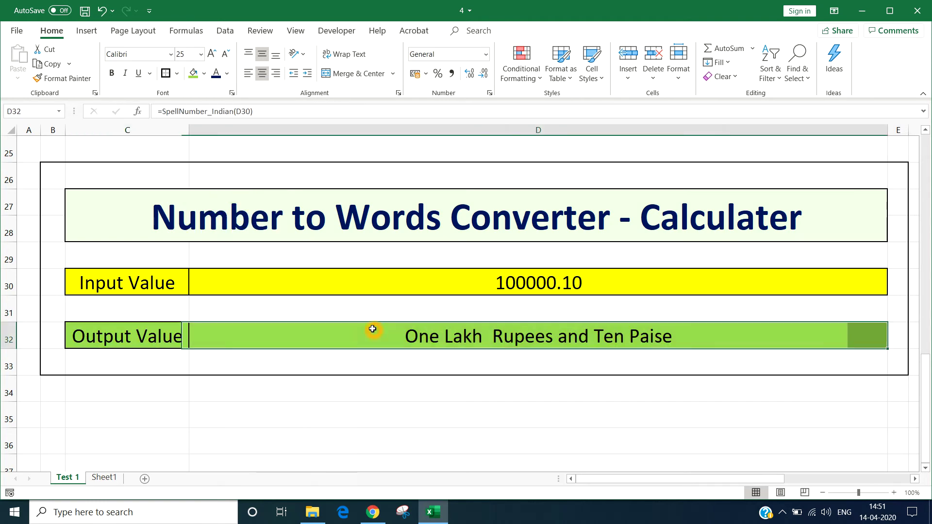
pyautogui.click(360, 408)
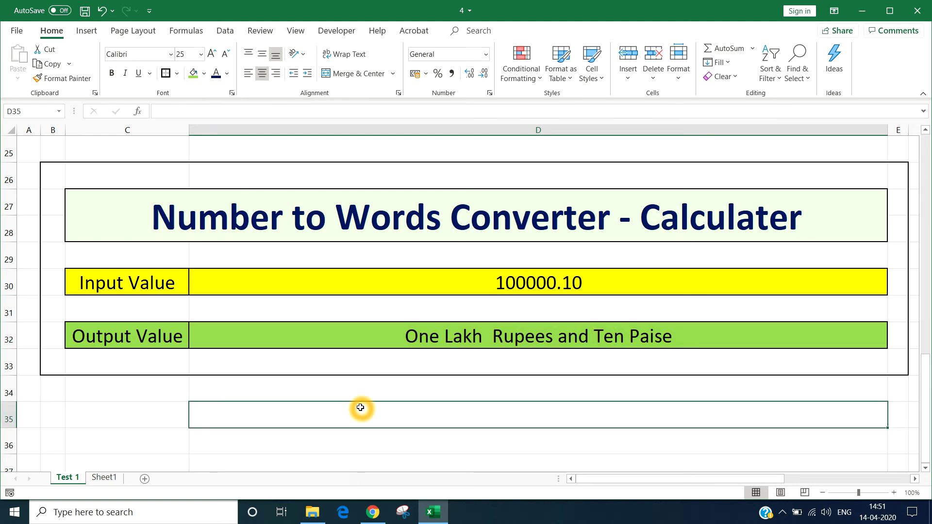
# - Enter 'Thank You................' in cell D35 below the converter box
pyautogui.write('Thank ')
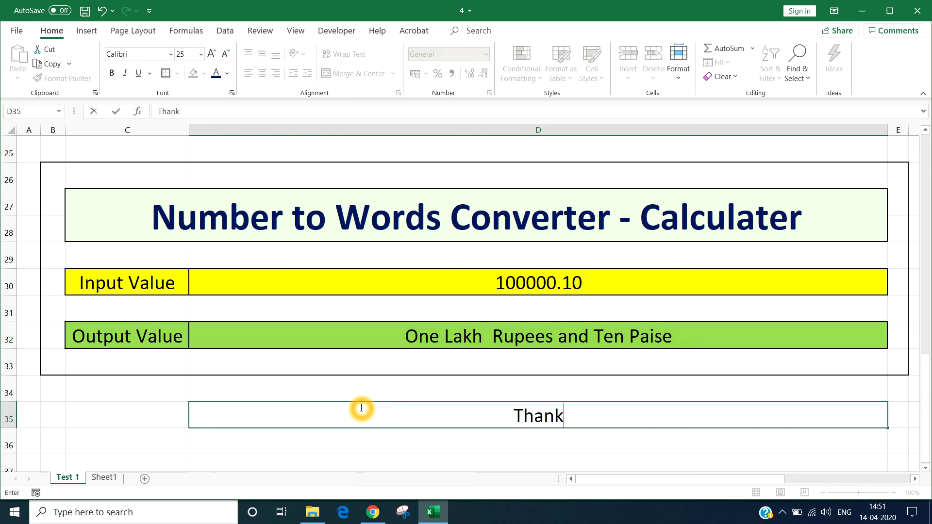
pyautogui.write('You................')
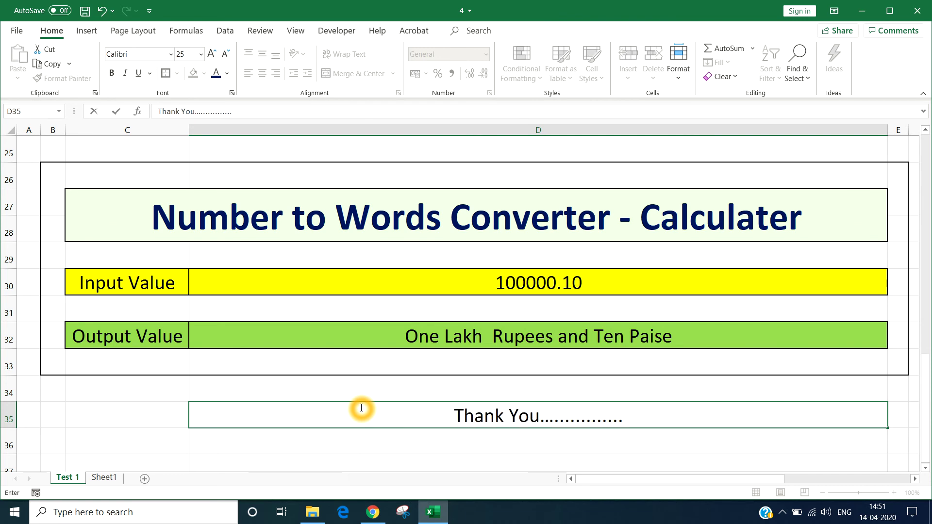